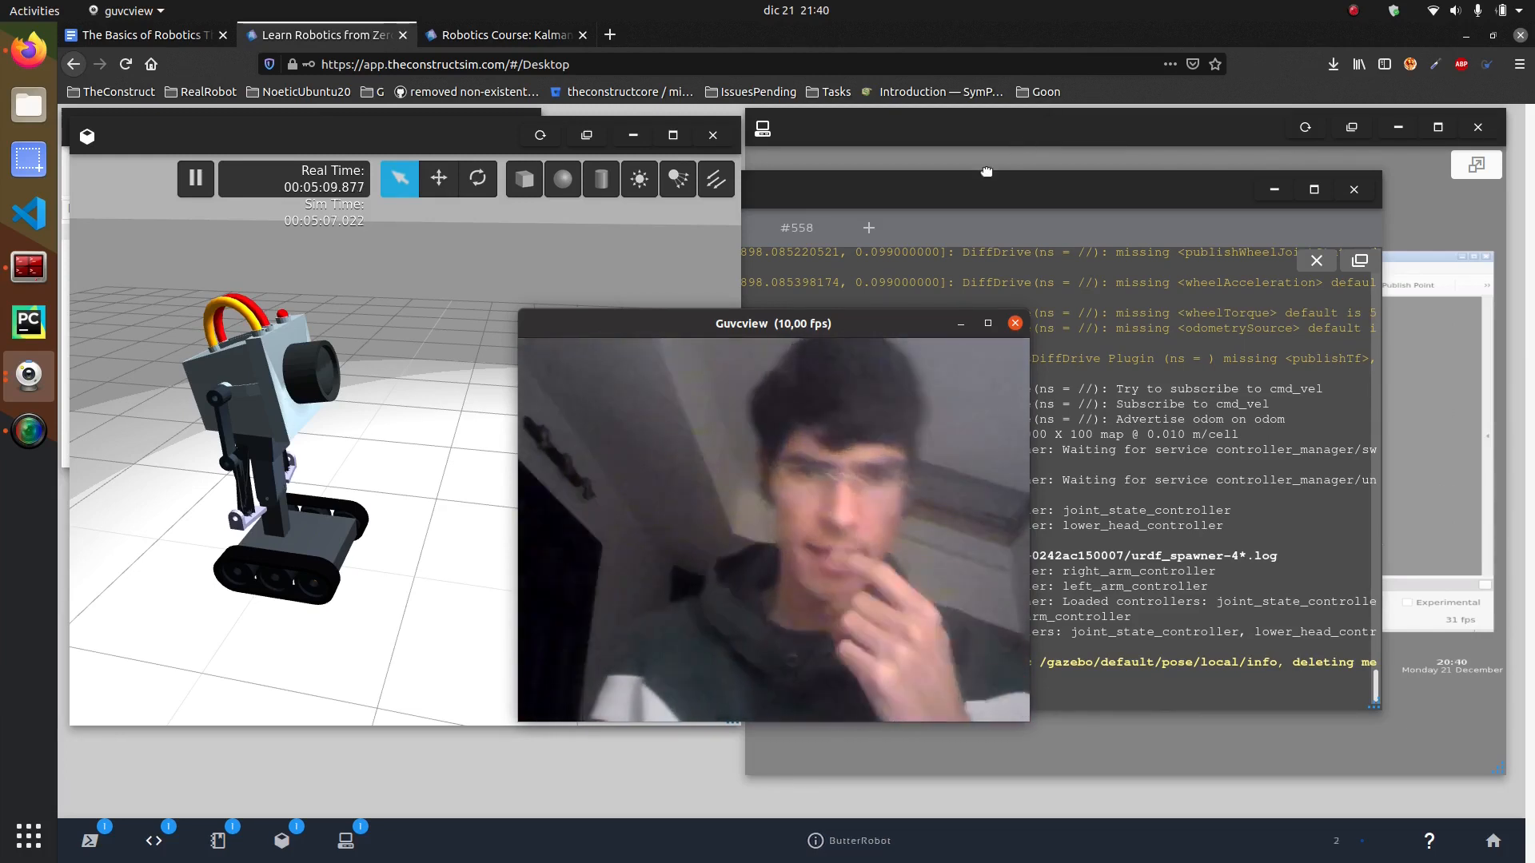
Step: Orbit closely around the butter robot in Gazebo, then shift the view to reveal the distant green markers
left_click(372, 451)
scroll(407, 368, "up", 2)
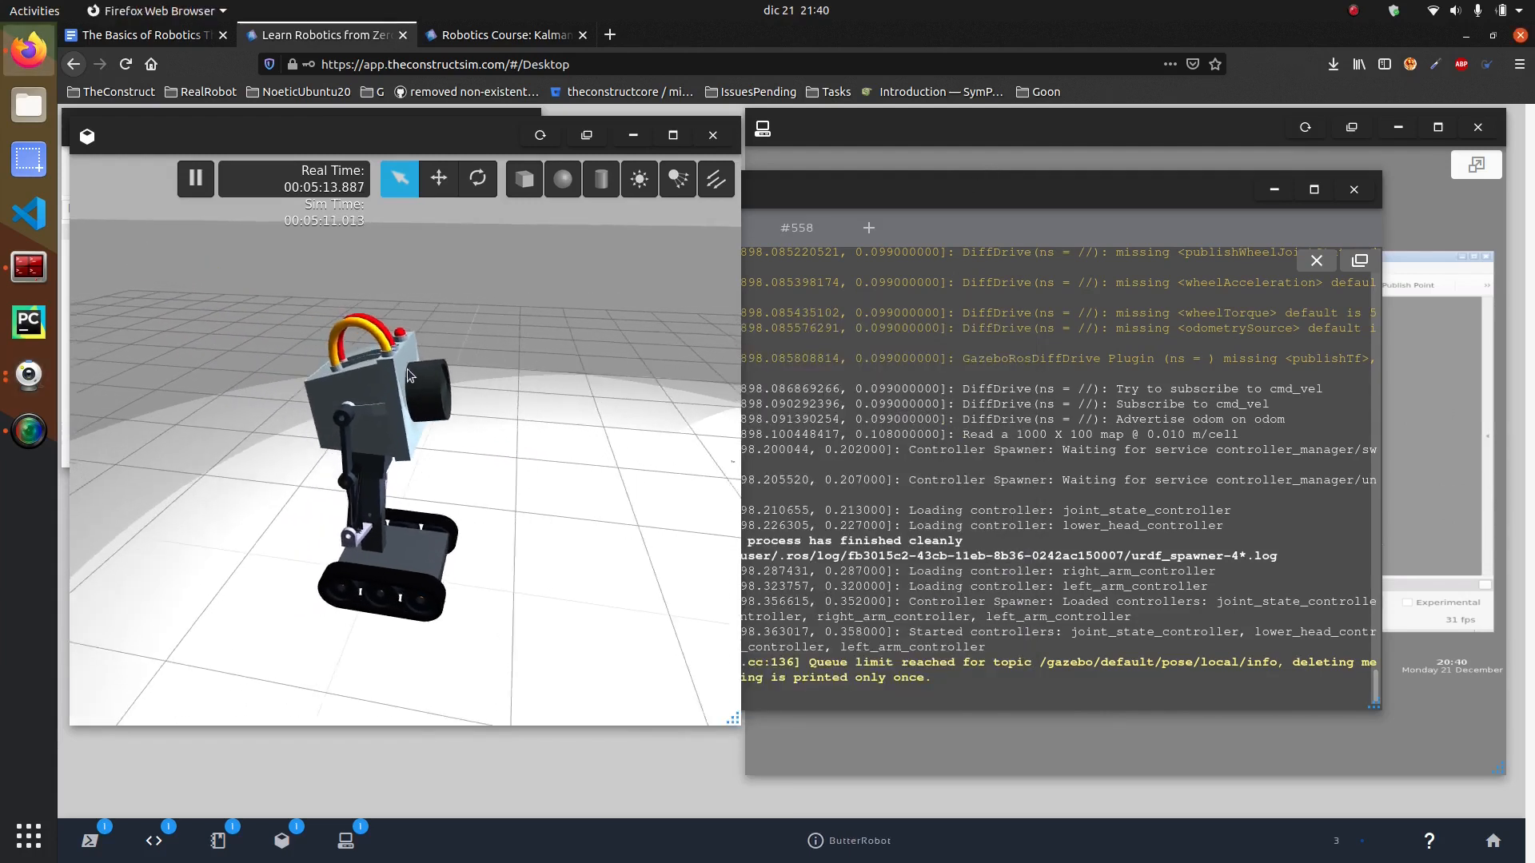
scroll(395, 369, "up", 2)
scroll(385, 367, "up", 2)
scroll(387, 371, "up", 2)
mouse_move(387, 371)
left_mouse_down()
mouse_move(349, 588)
mouse_move(337, 573)
mouse_move(326, 614)
mouse_move(577, 431)
mouse_move(487, 439)
left_mouse_up()
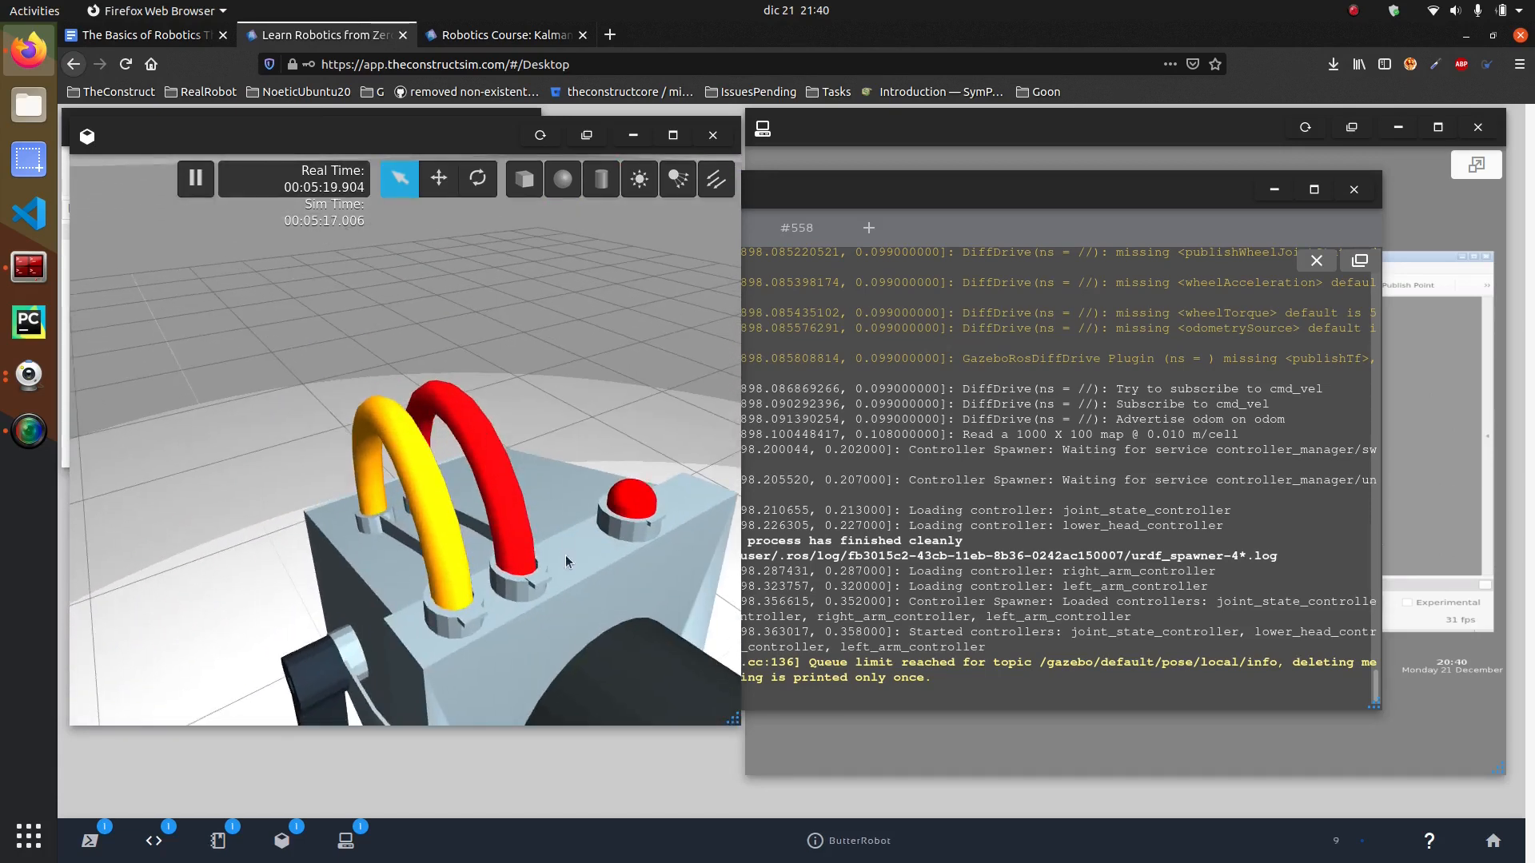
mouse_move(565, 555)
left_mouse_down()
mouse_move(481, 554)
mouse_move(561, 529)
mouse_move(368, 558)
mouse_move(351, 512)
left_mouse_up()
scroll(546, 540, "down", 3)
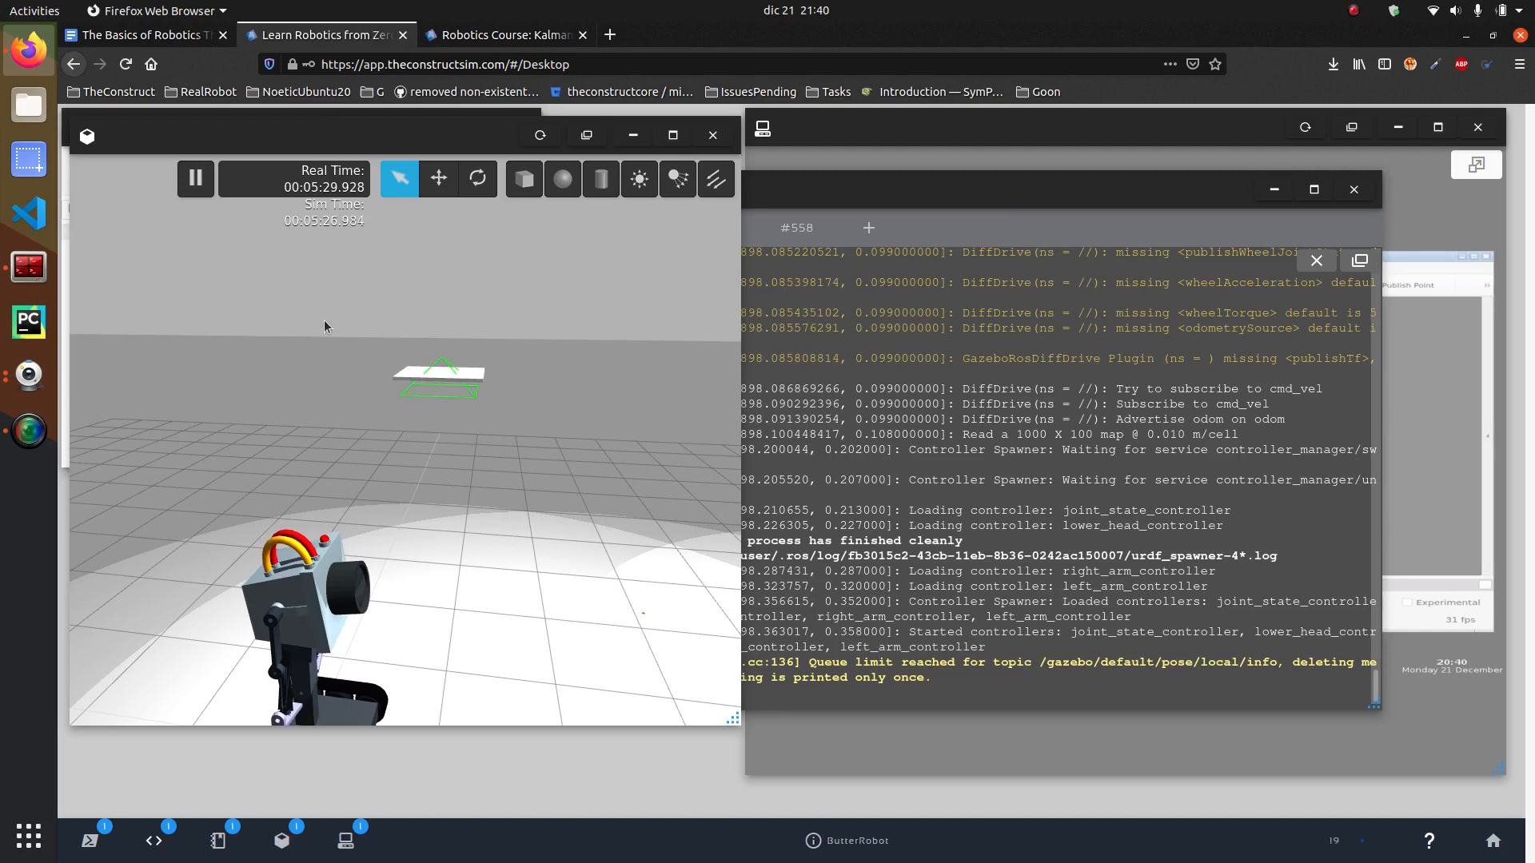
mouse_move(324, 320)
left_mouse_down()
mouse_move(377, 493)
mouse_move(326, 513)
mouse_move(242, 458)
mouse_move(304, 478)
mouse_move(291, 465)
left_mouse_up()
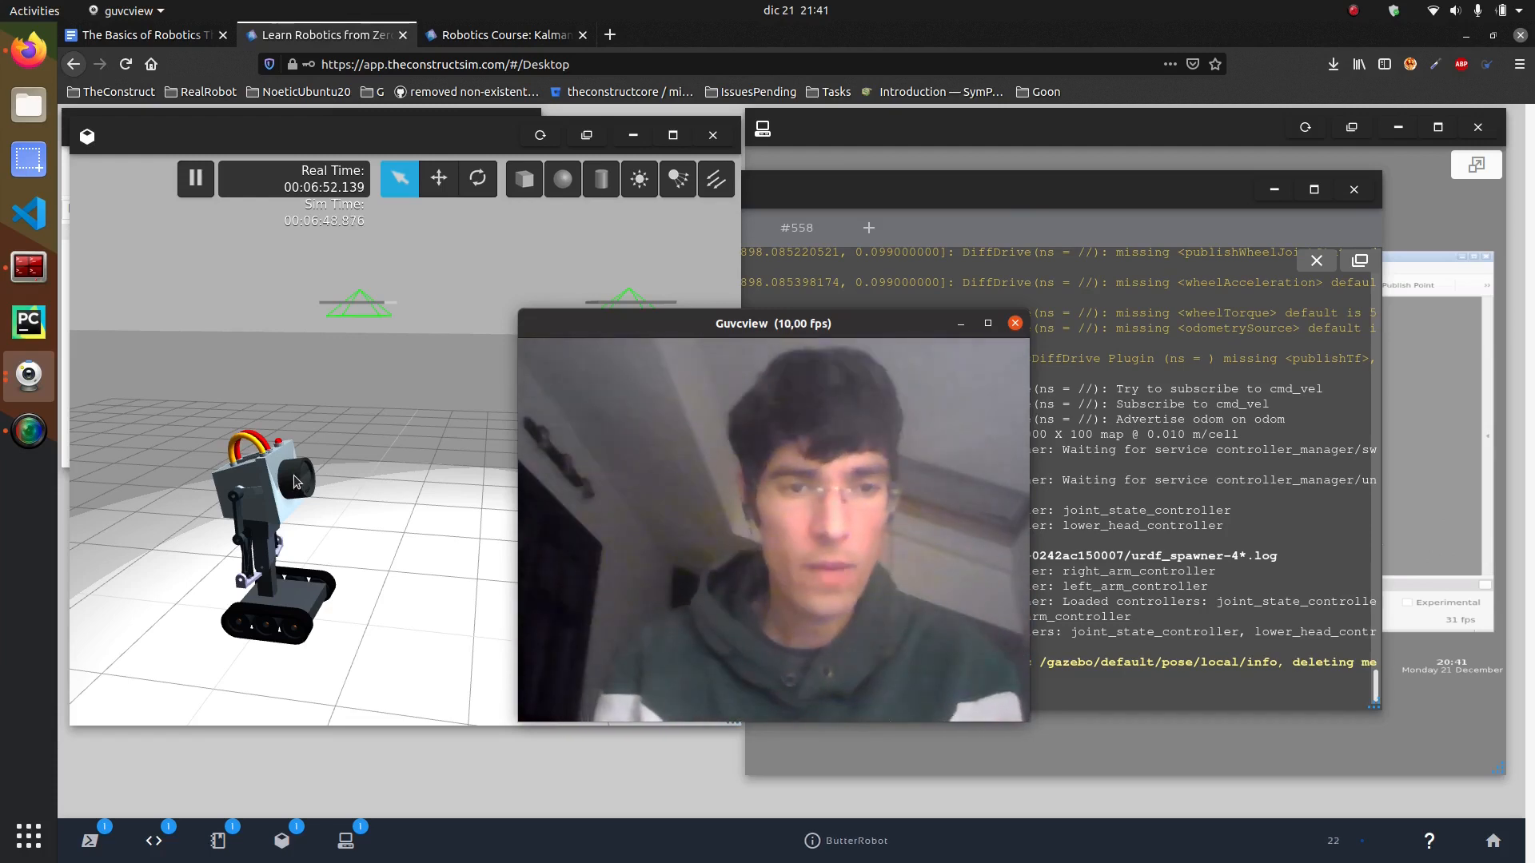
Step: Close the webcam window and lower the Gazebo camera to a near-horizontal view of the robot and three markers
key("alt+F4")
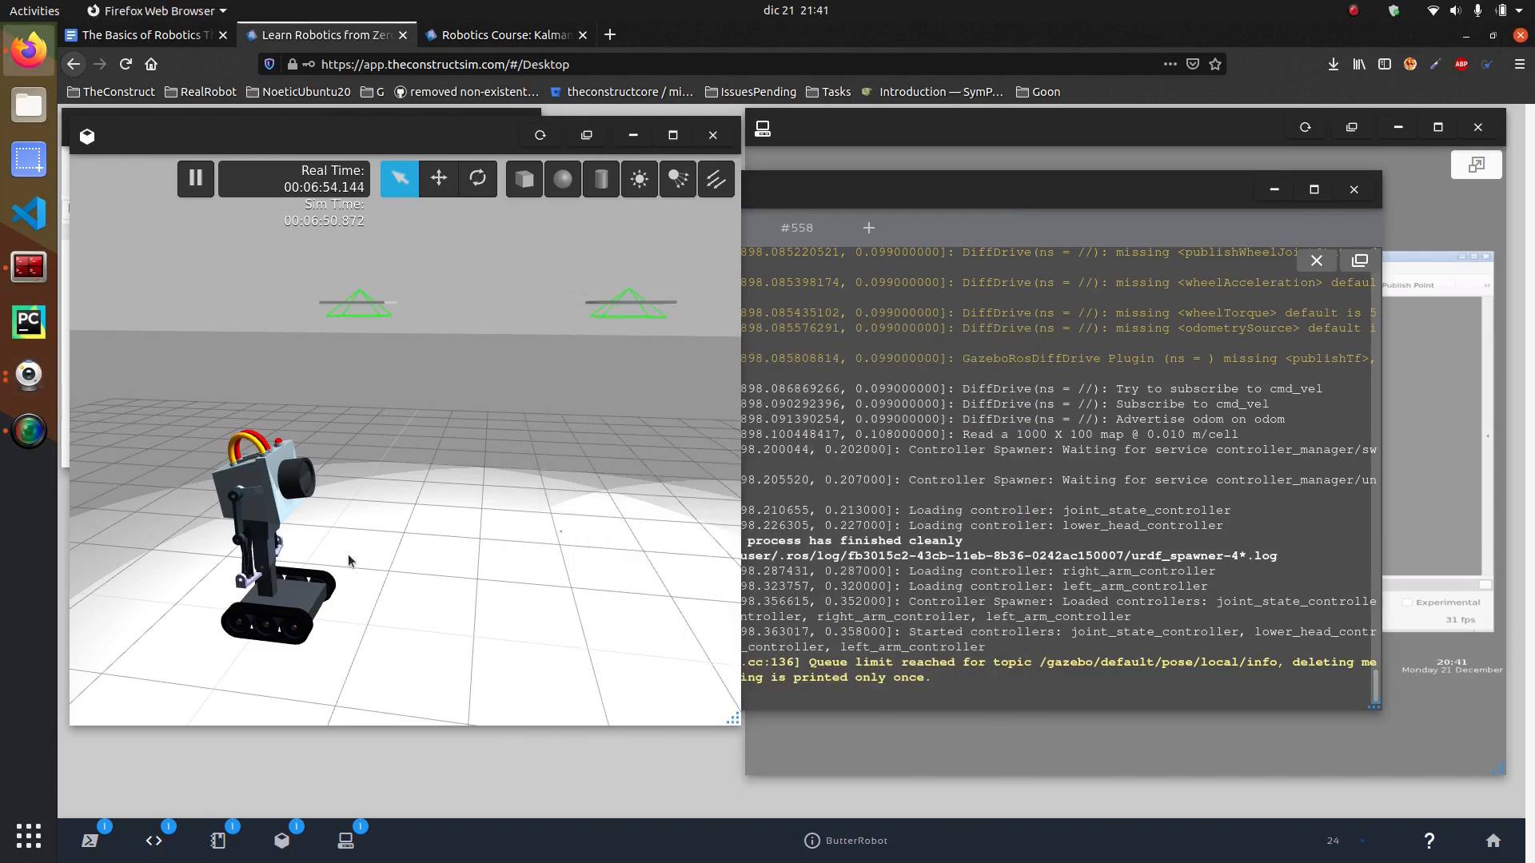
mouse_move(349, 561)
left_mouse_down()
mouse_move(179, 474)
mouse_move(209, 503)
left_mouse_up()
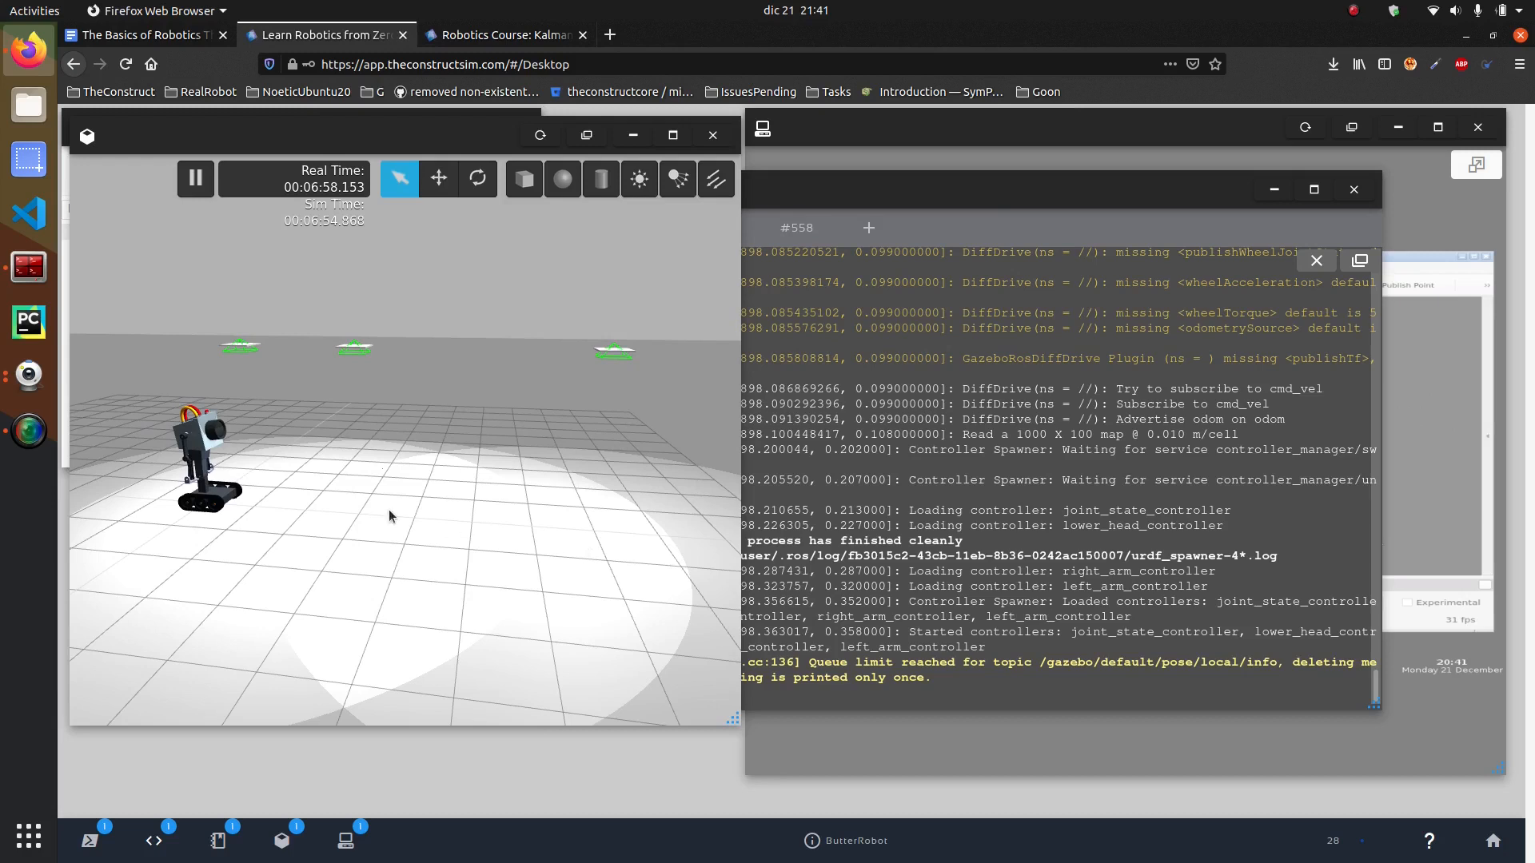
left_click_drag(388, 515, 410, 545)
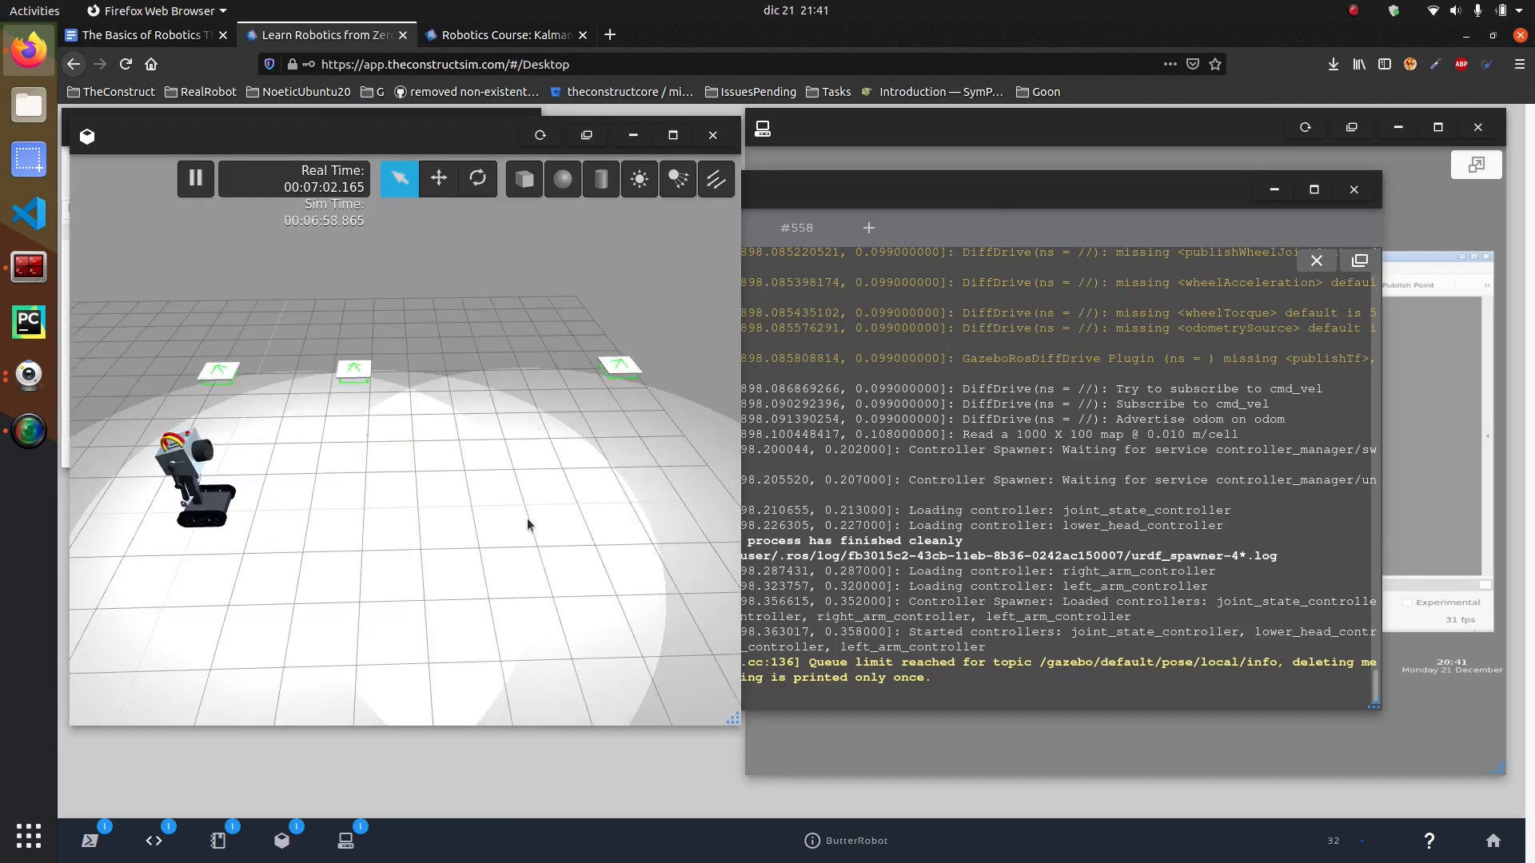
scroll(203, 513, "up", 2)
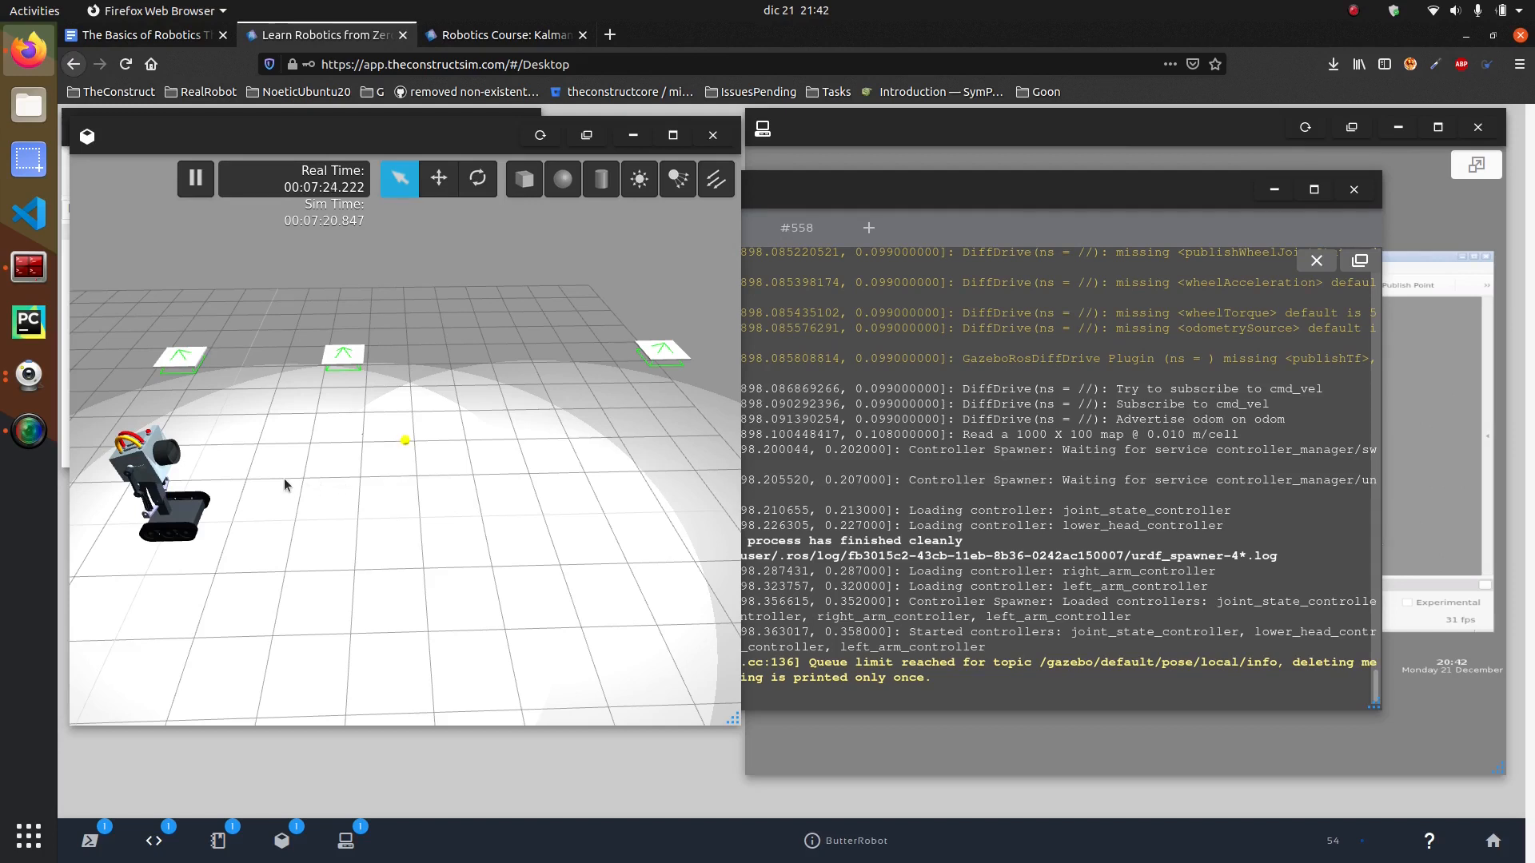
mouse_move(283, 479)
left_mouse_down()
mouse_move(274, 432)
mouse_move(296, 435)
left_mouse_up()
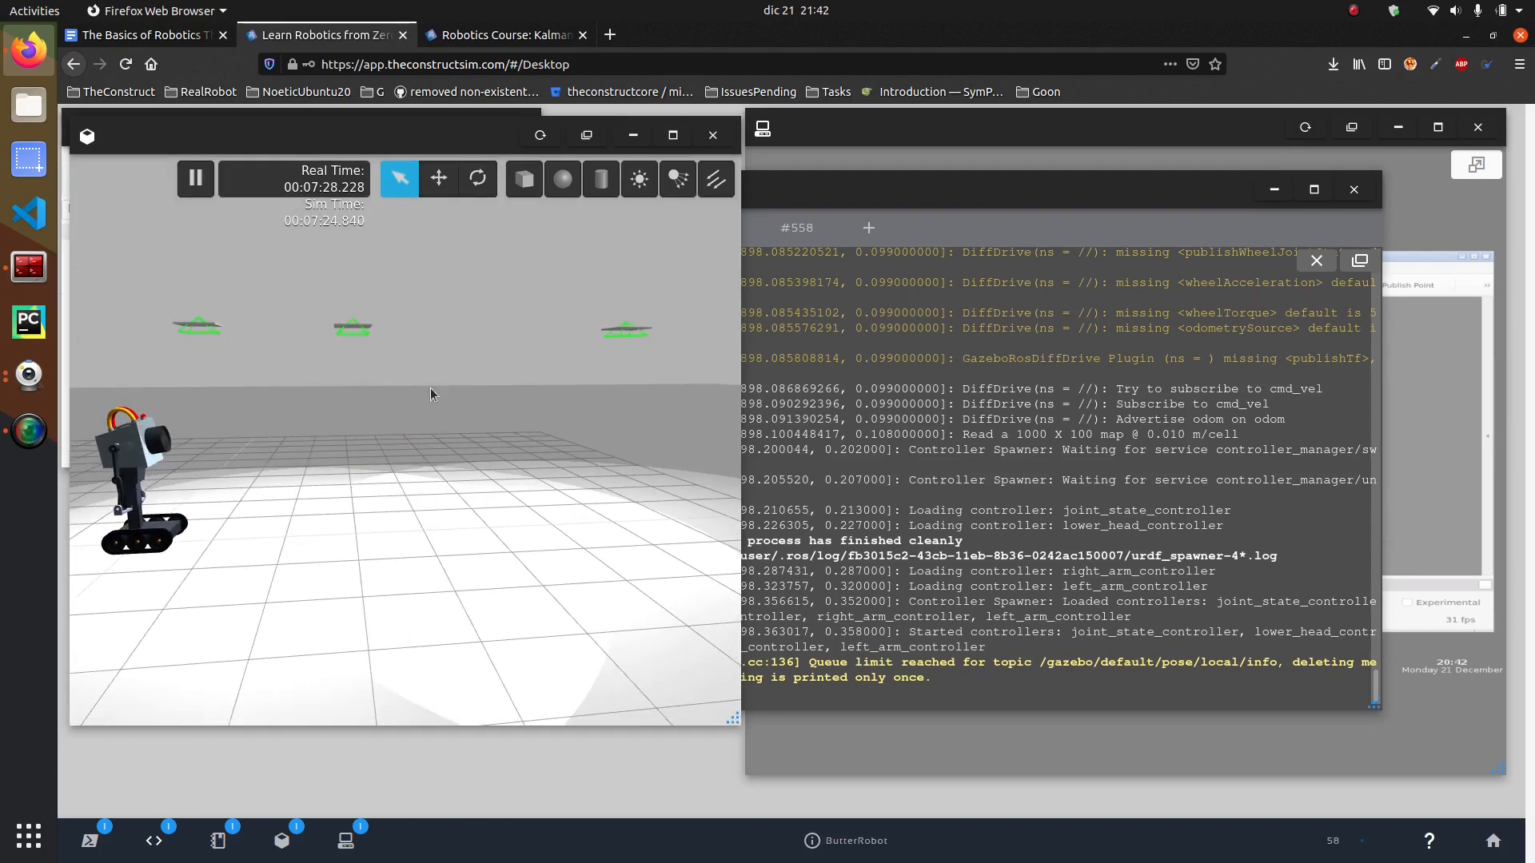
scroll(421, 409, "down", 2)
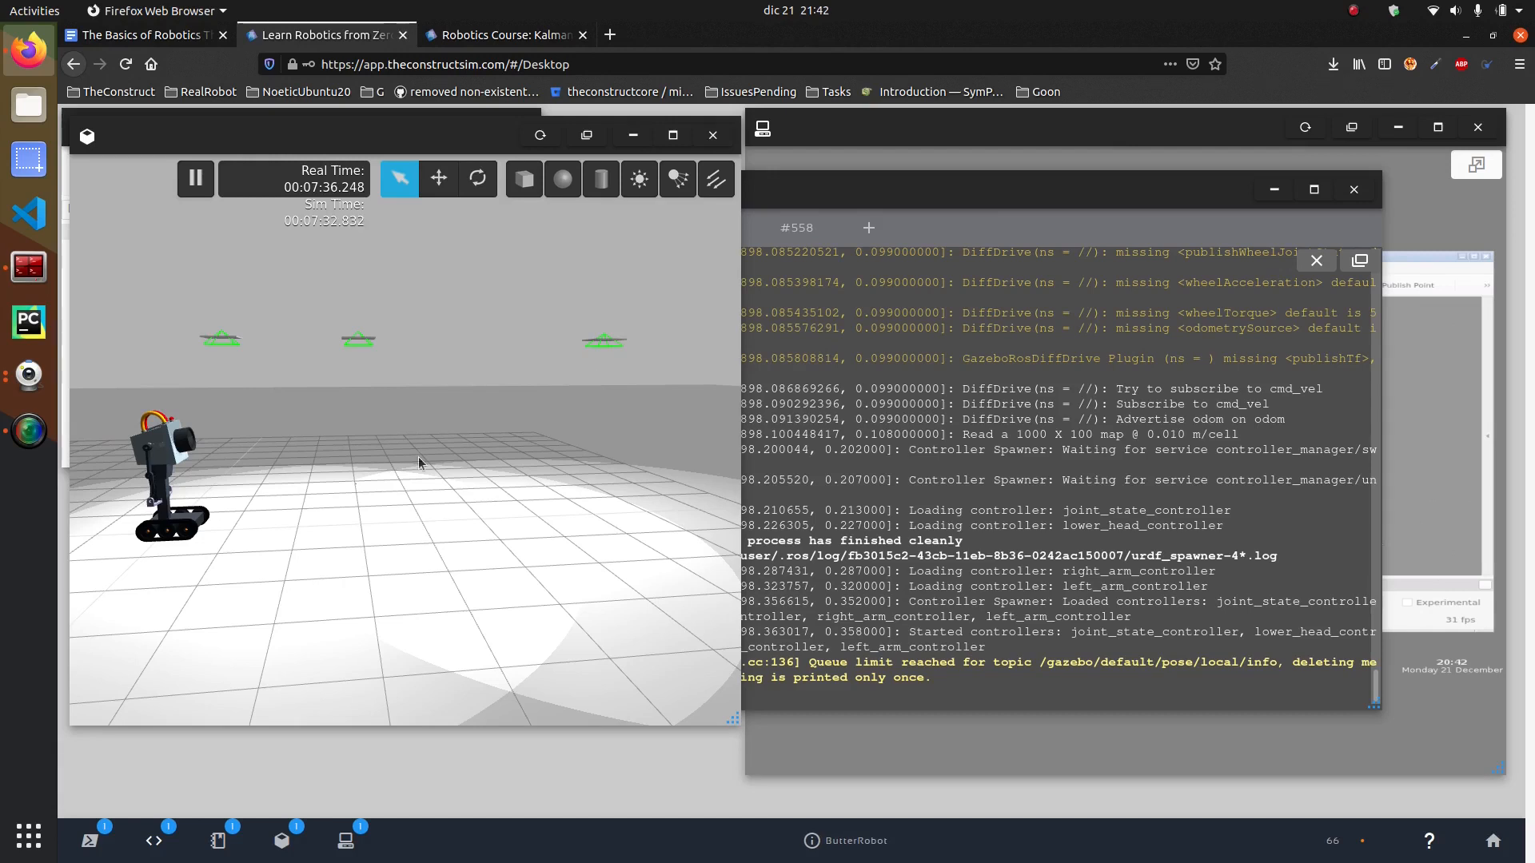
left_click(29, 376)
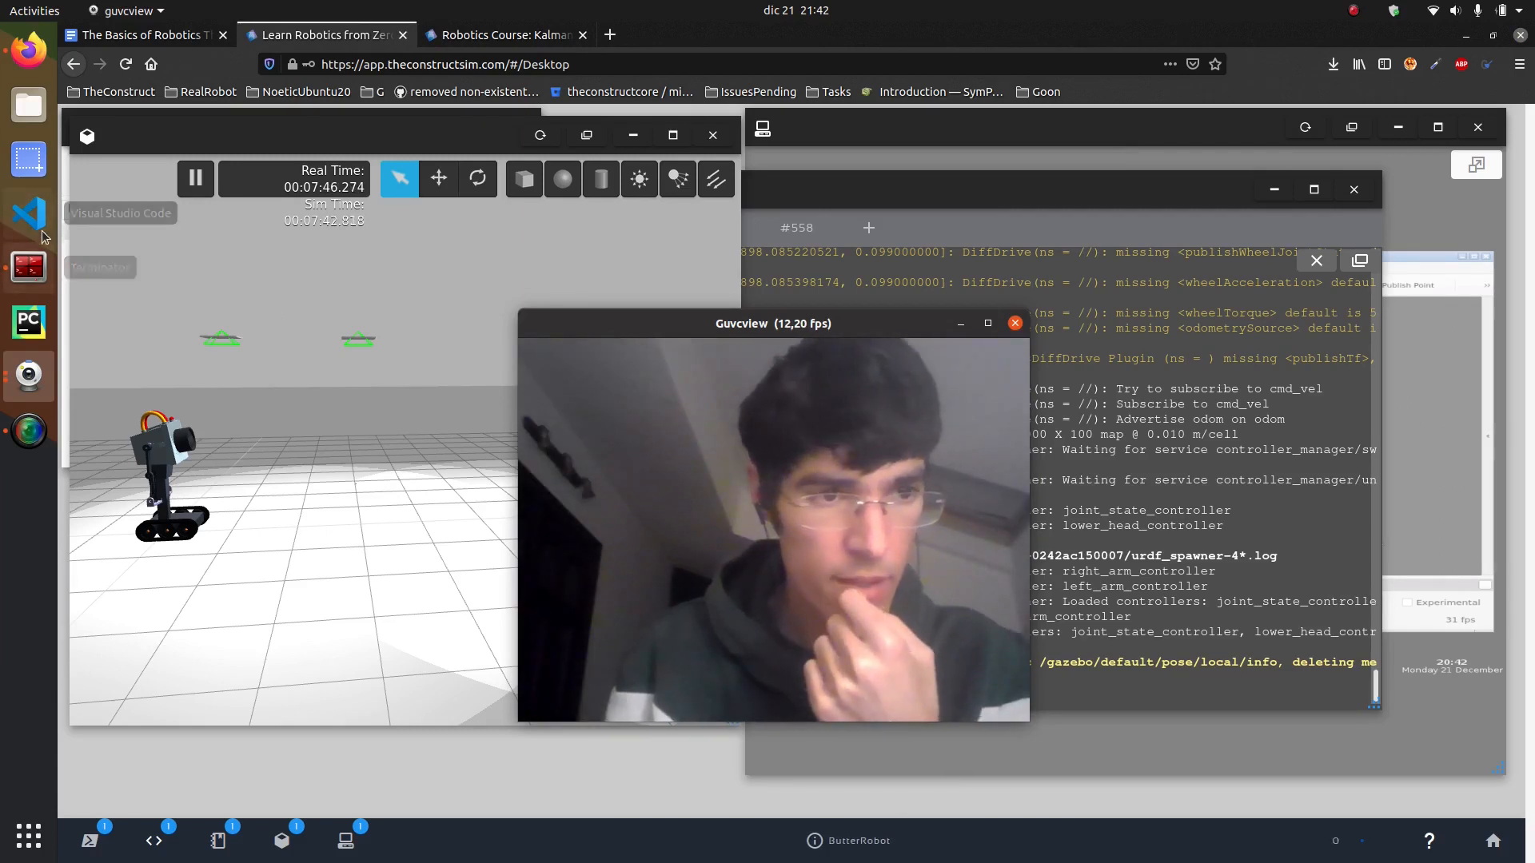
Step: Highlight update_sensor_calculations and its correct_step call in bayesian_pose_estim.py, then bring Gazebo forward
left_click(154, 841)
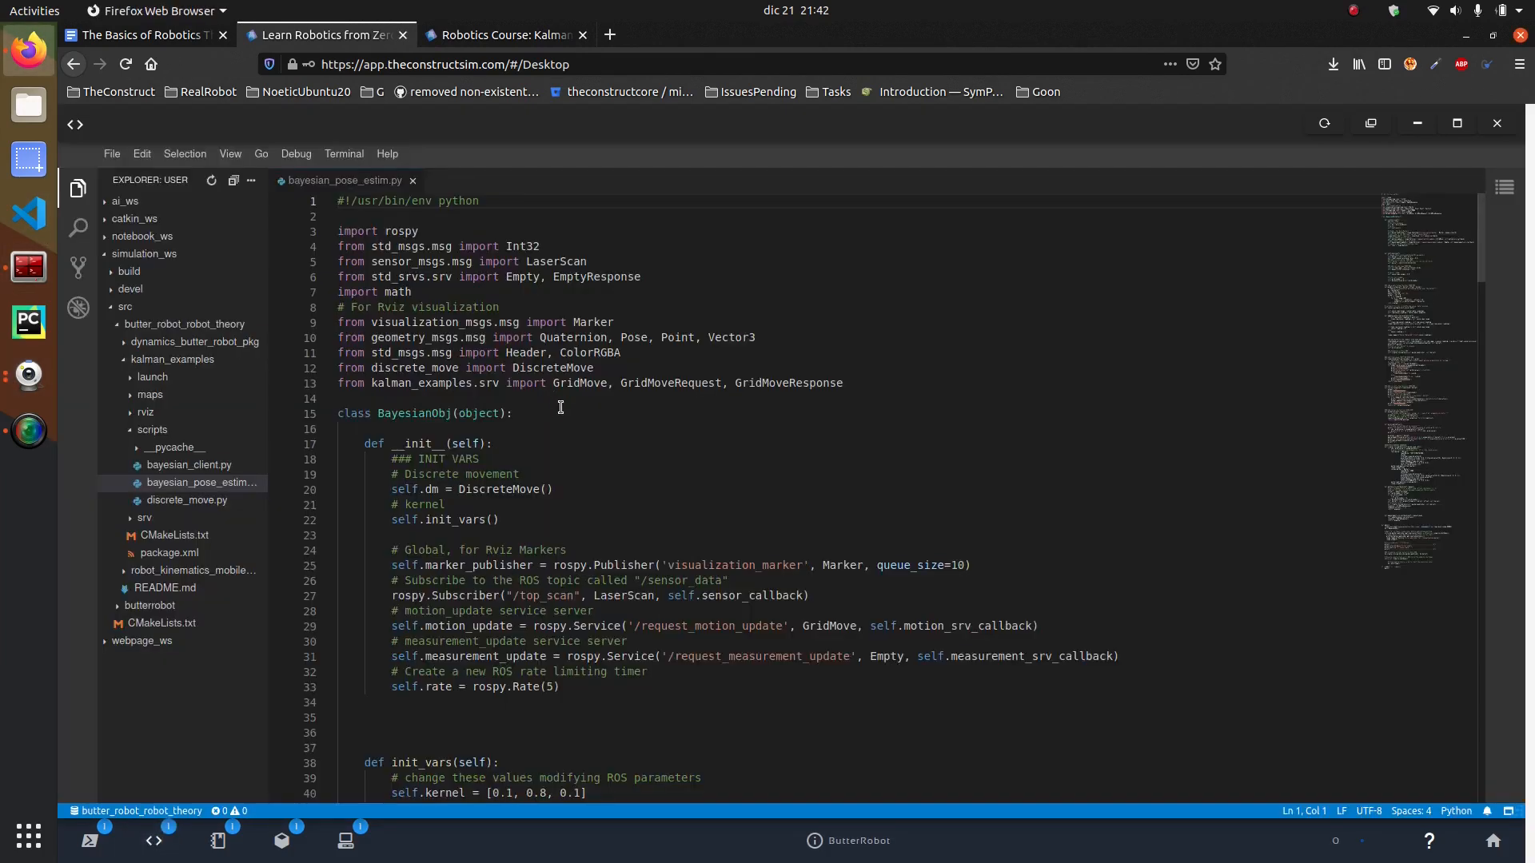
scroll(564, 408, "down", 1)
scroll(635, 467, "down", 1)
scroll(648, 489, "down", 1)
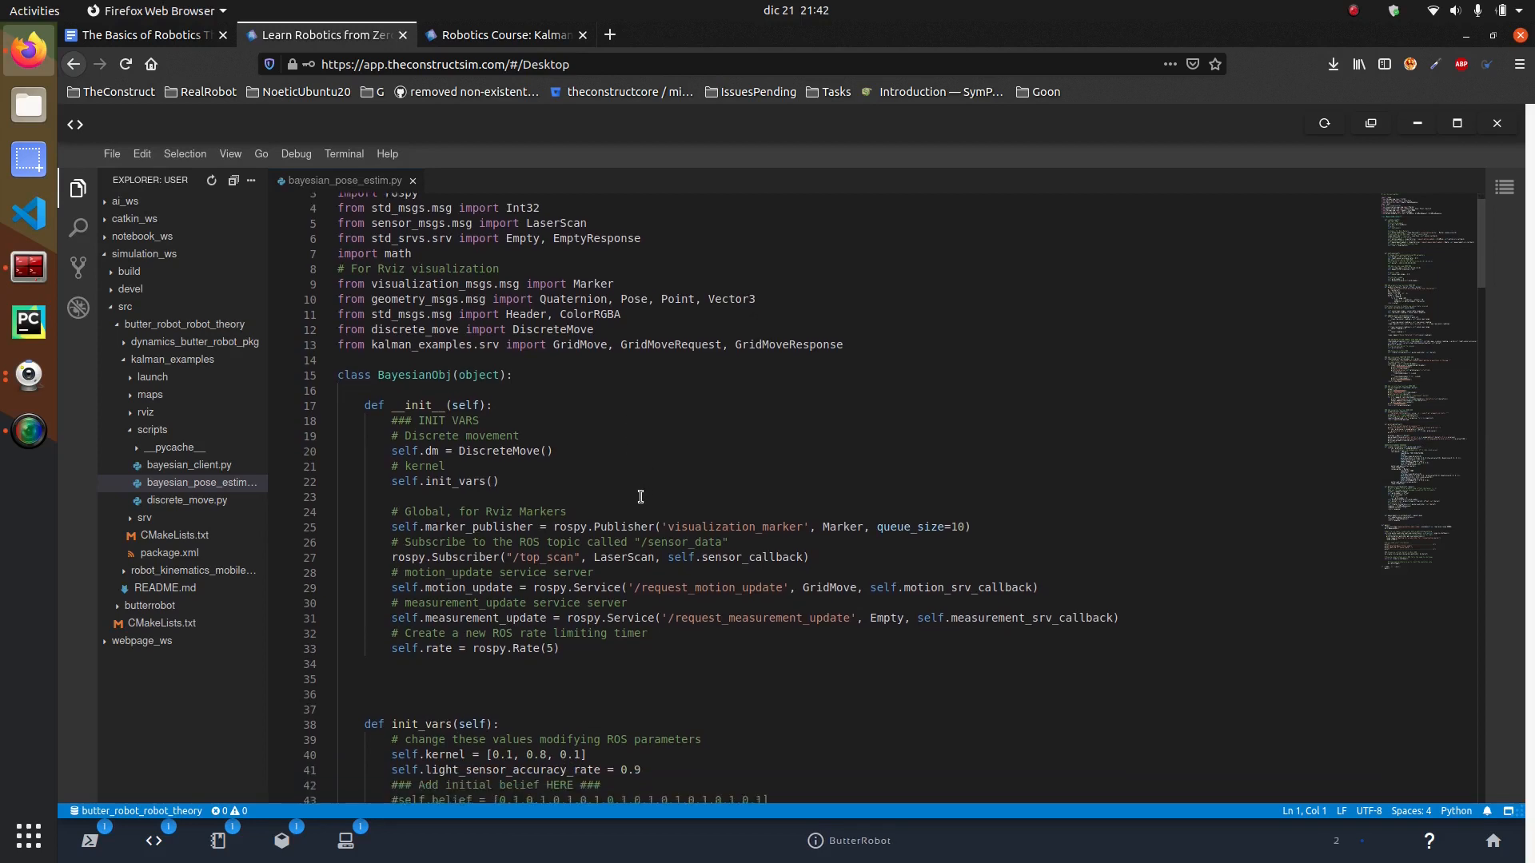
scroll(641, 497, "down", 1)
scroll(641, 496, "down", 1)
scroll(642, 497, "down", 1)
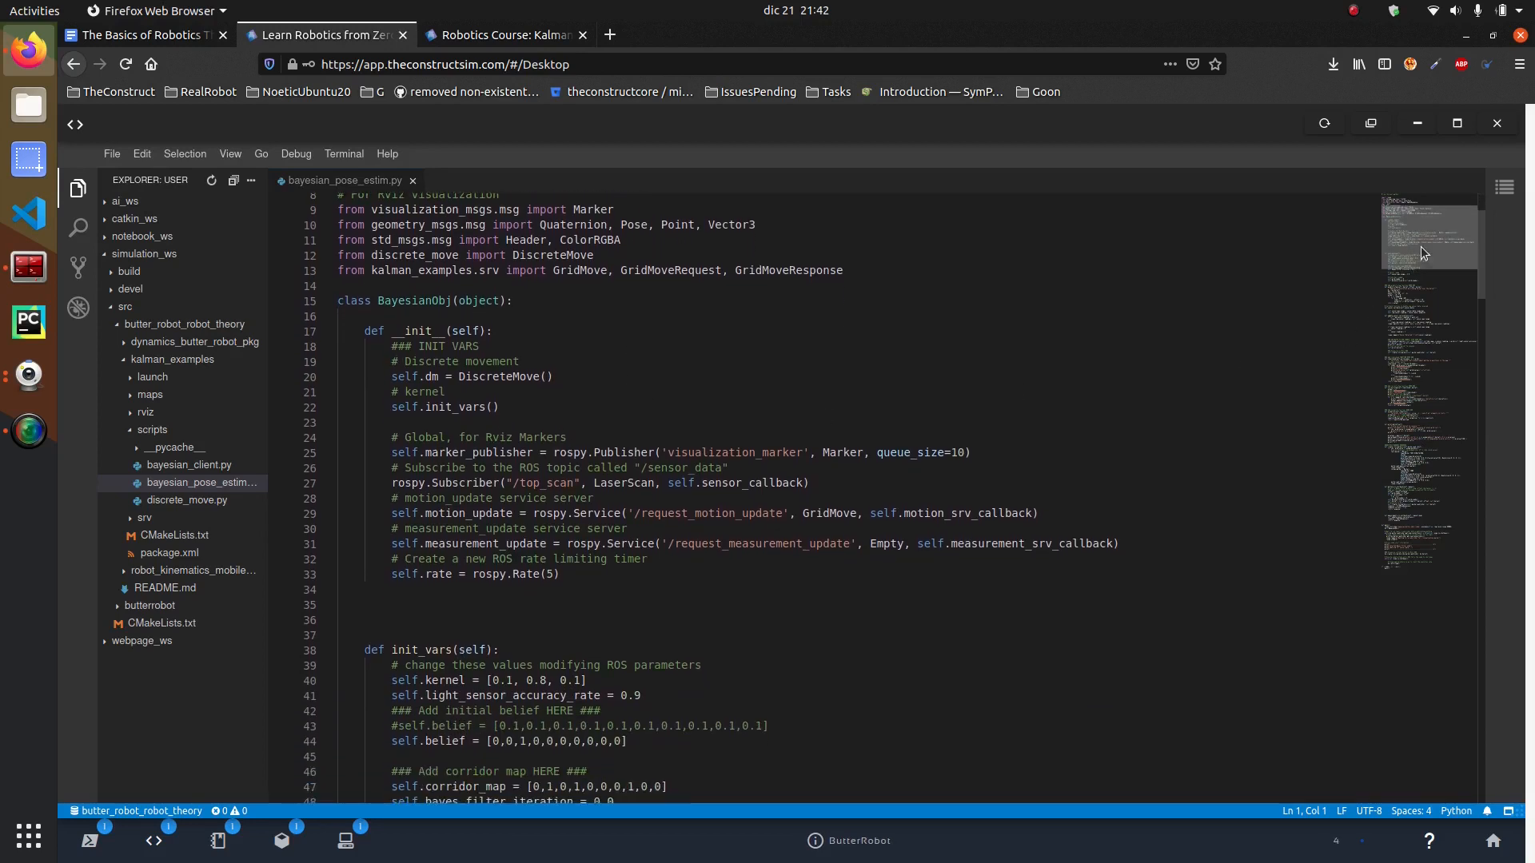
left_click_drag(1423, 253, 1438, 436)
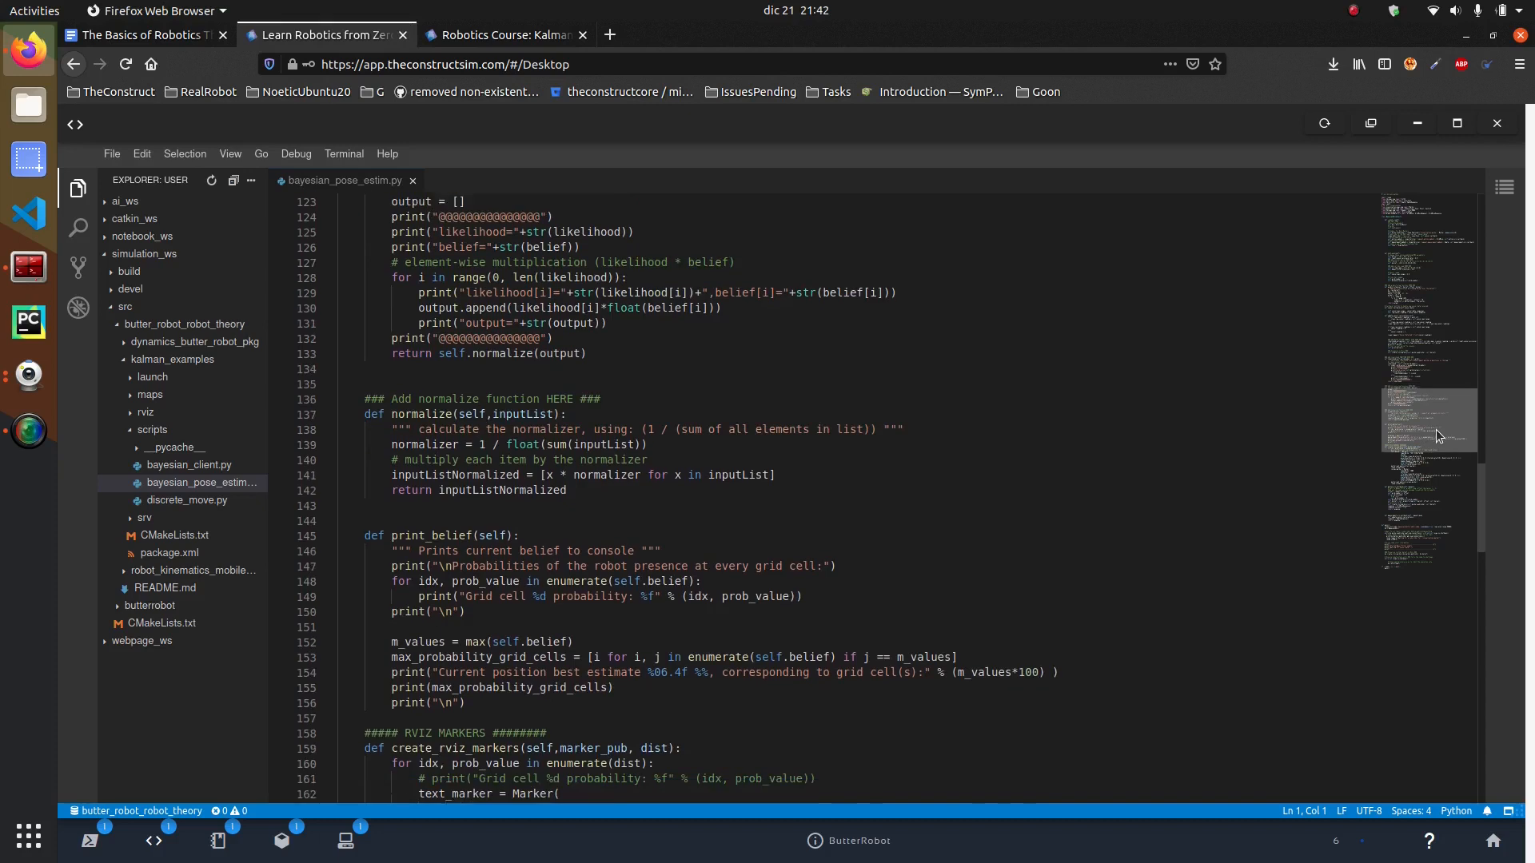
mouse_move(1438, 435)
left_mouse_down()
mouse_move(1436, 420)
mouse_move(1442, 459)
mouse_move(1440, 345)
left_mouse_up()
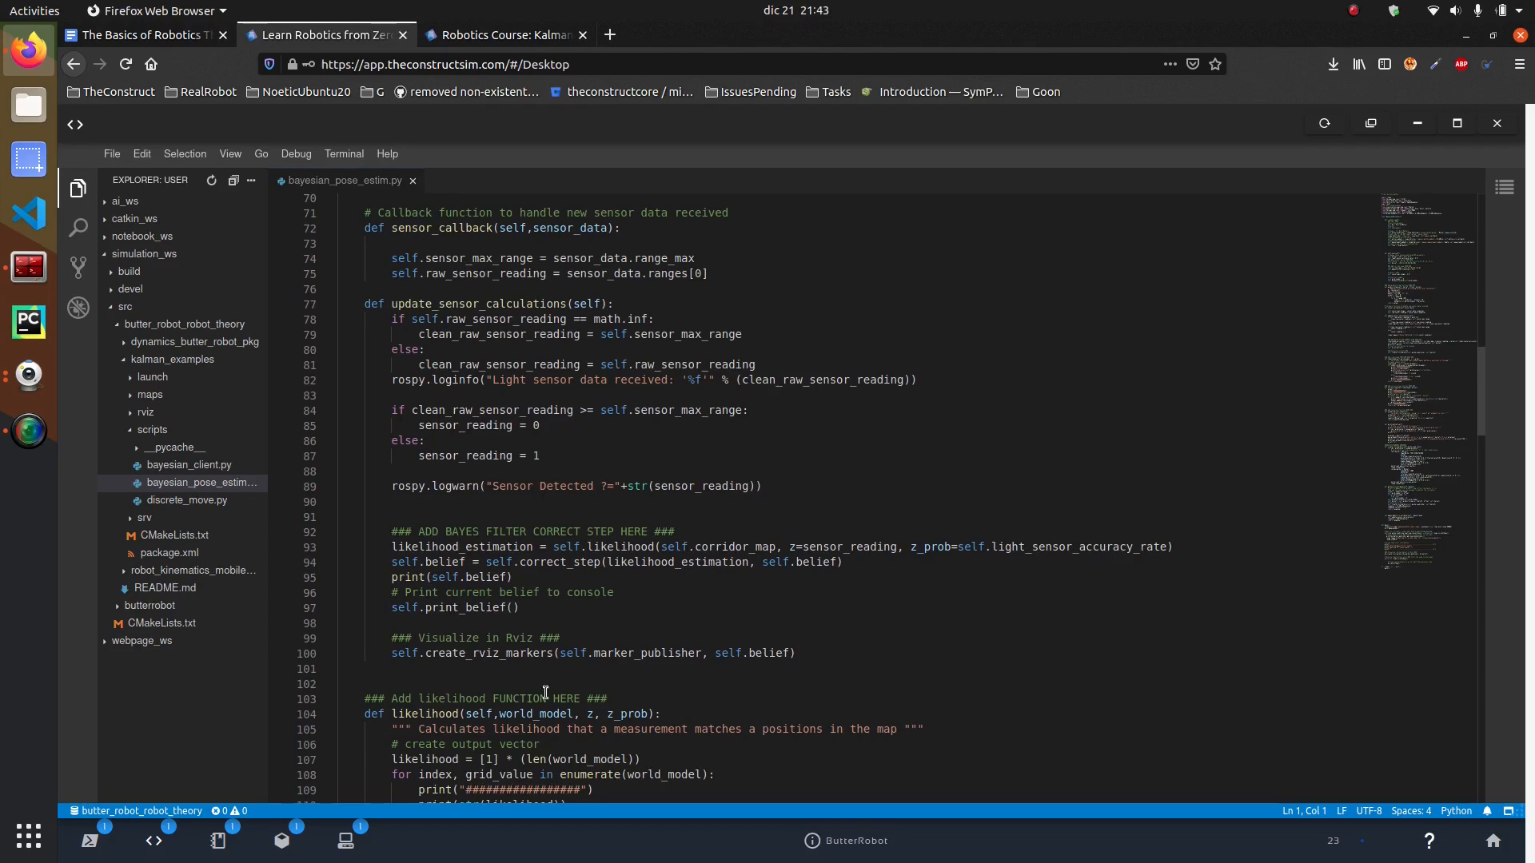
double_click(529, 304)
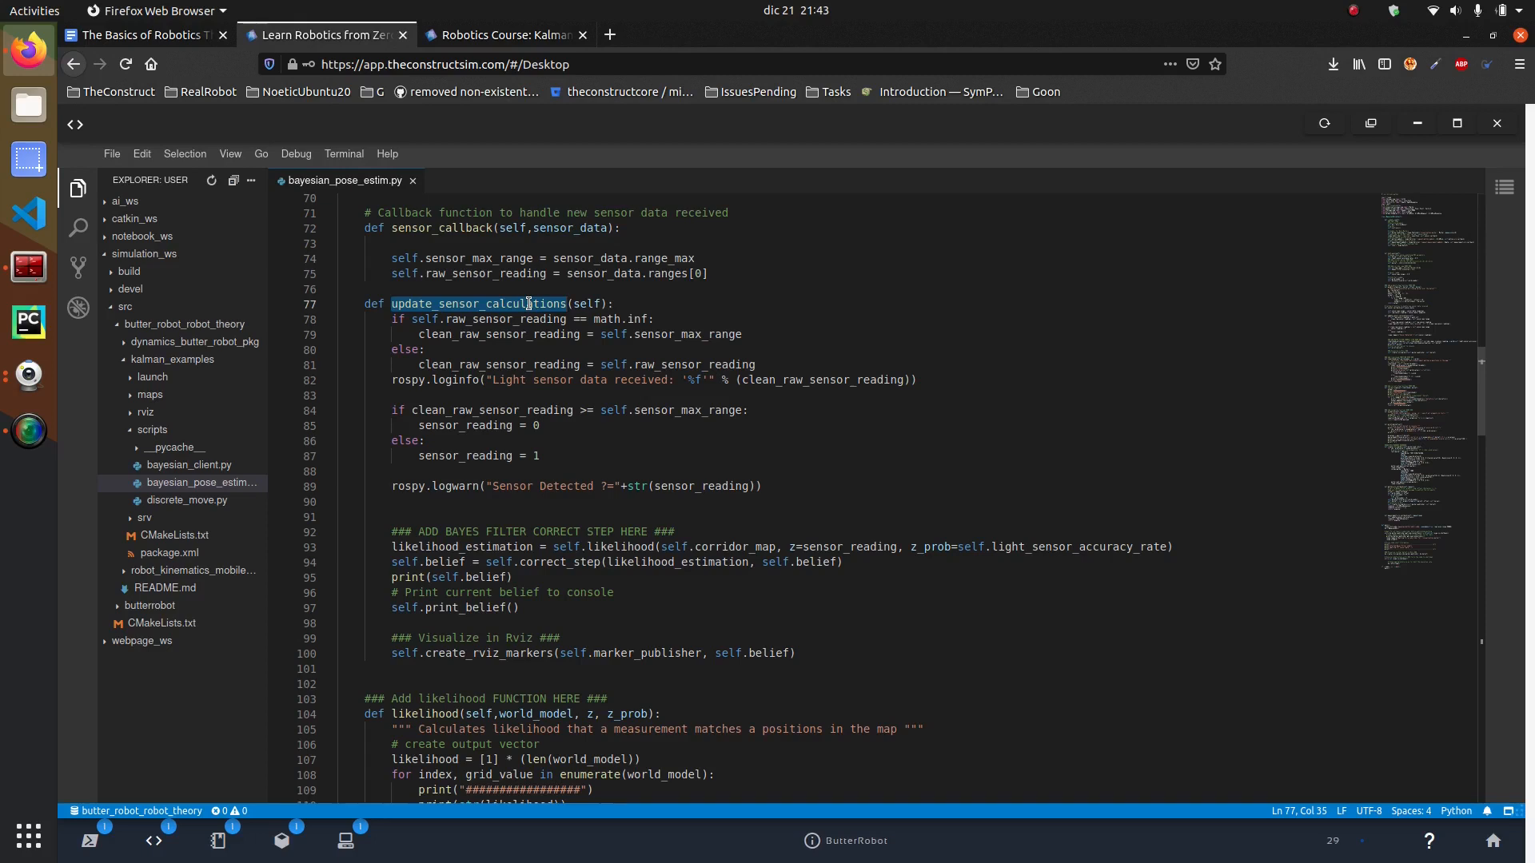
double_click(560, 562)
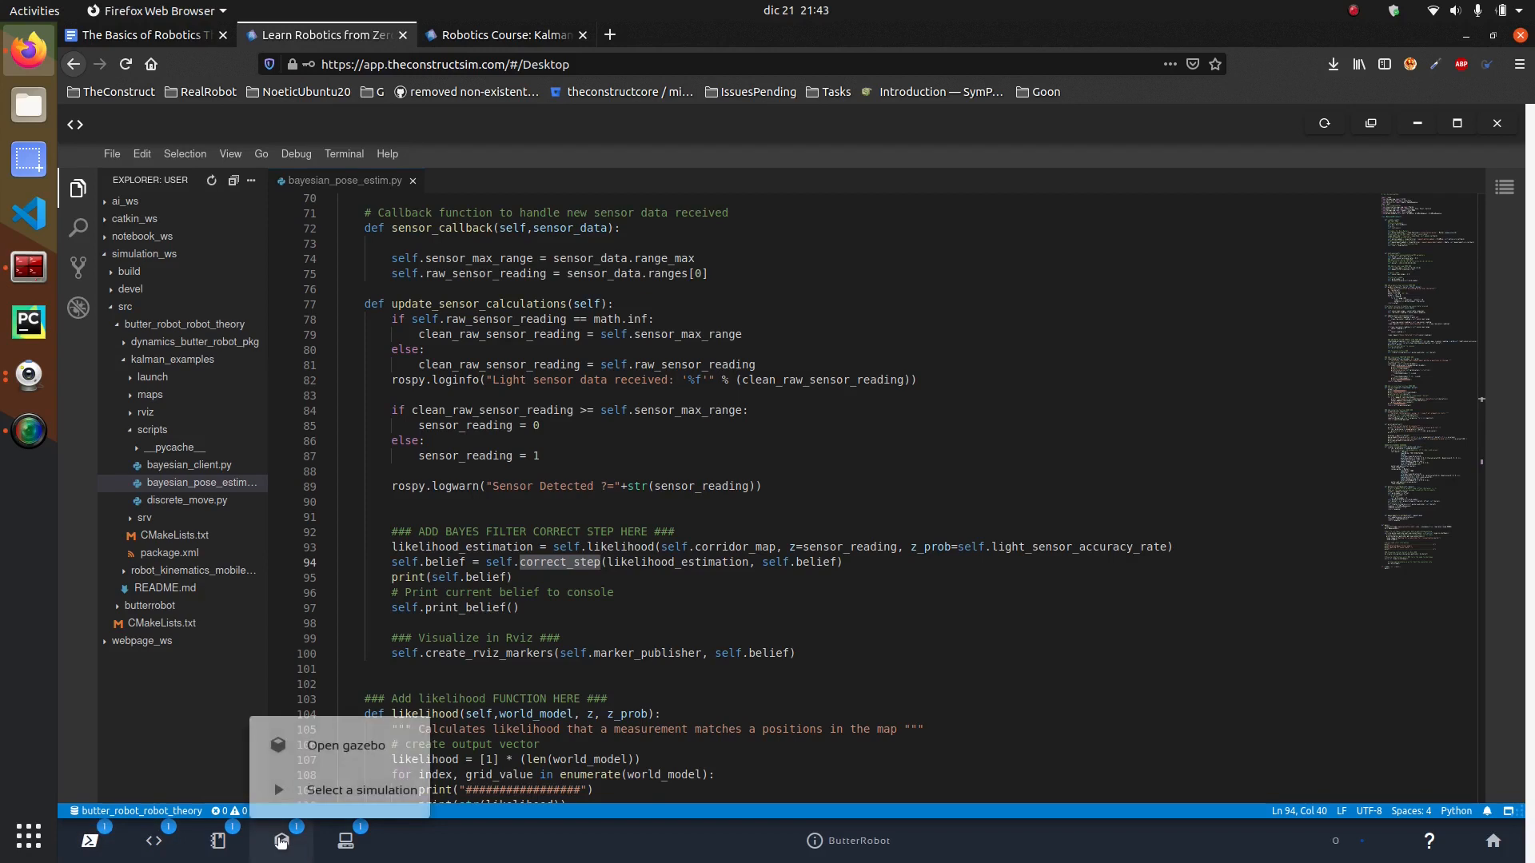
left_click(314, 742)
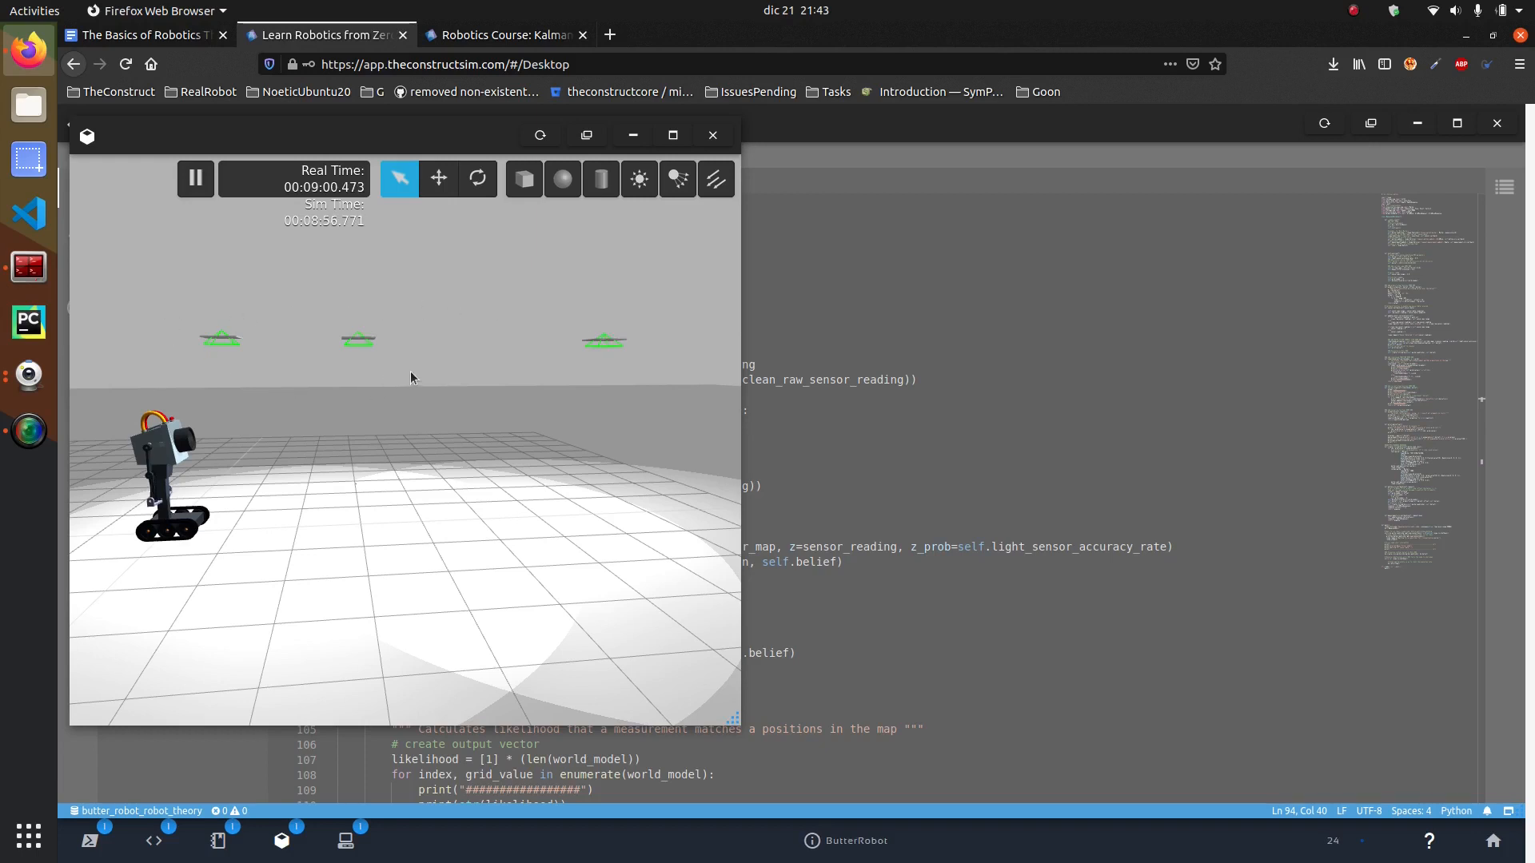
Step: Scroll the editor up to the predict_step convolution and corridor map setup around lines 40–79
left_click(885, 429)
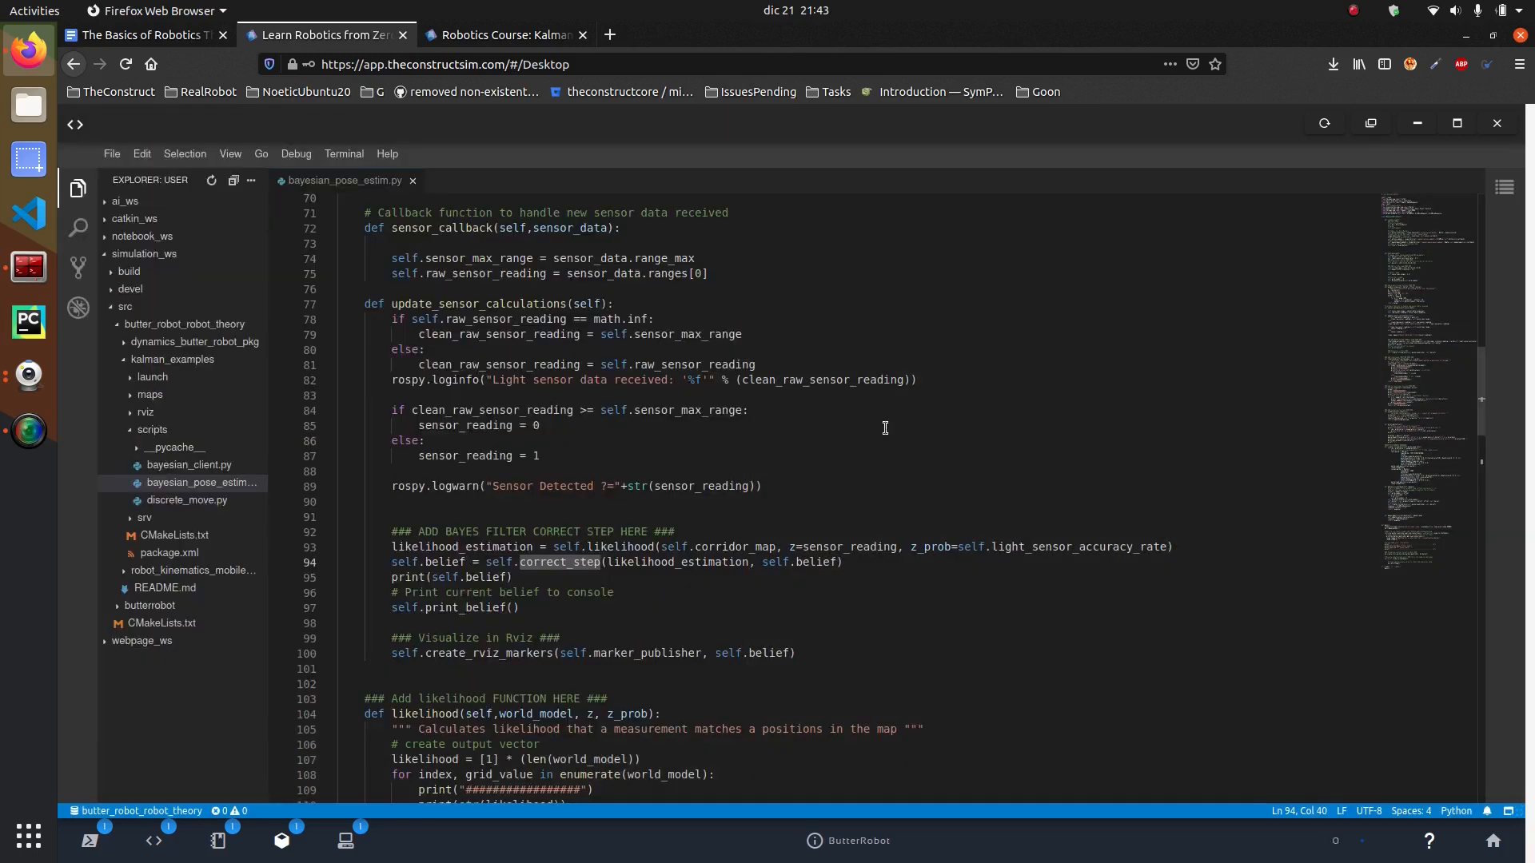
scroll(609, 478, "down", 1)
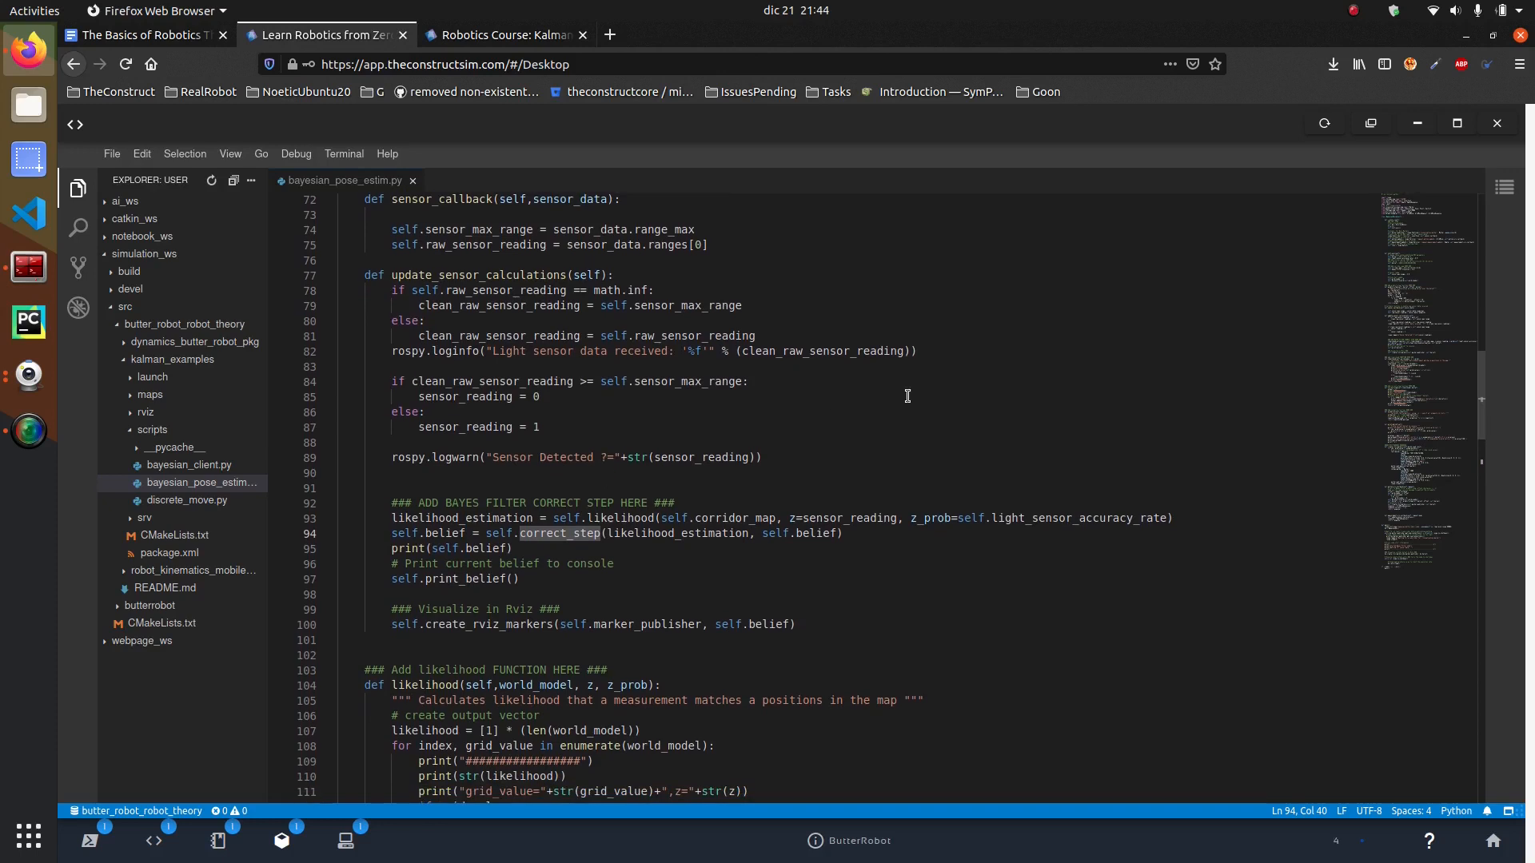
mouse_move(1443, 338)
left_mouse_down()
mouse_move(1432, 443)
mouse_move(1426, 289)
left_mouse_up()
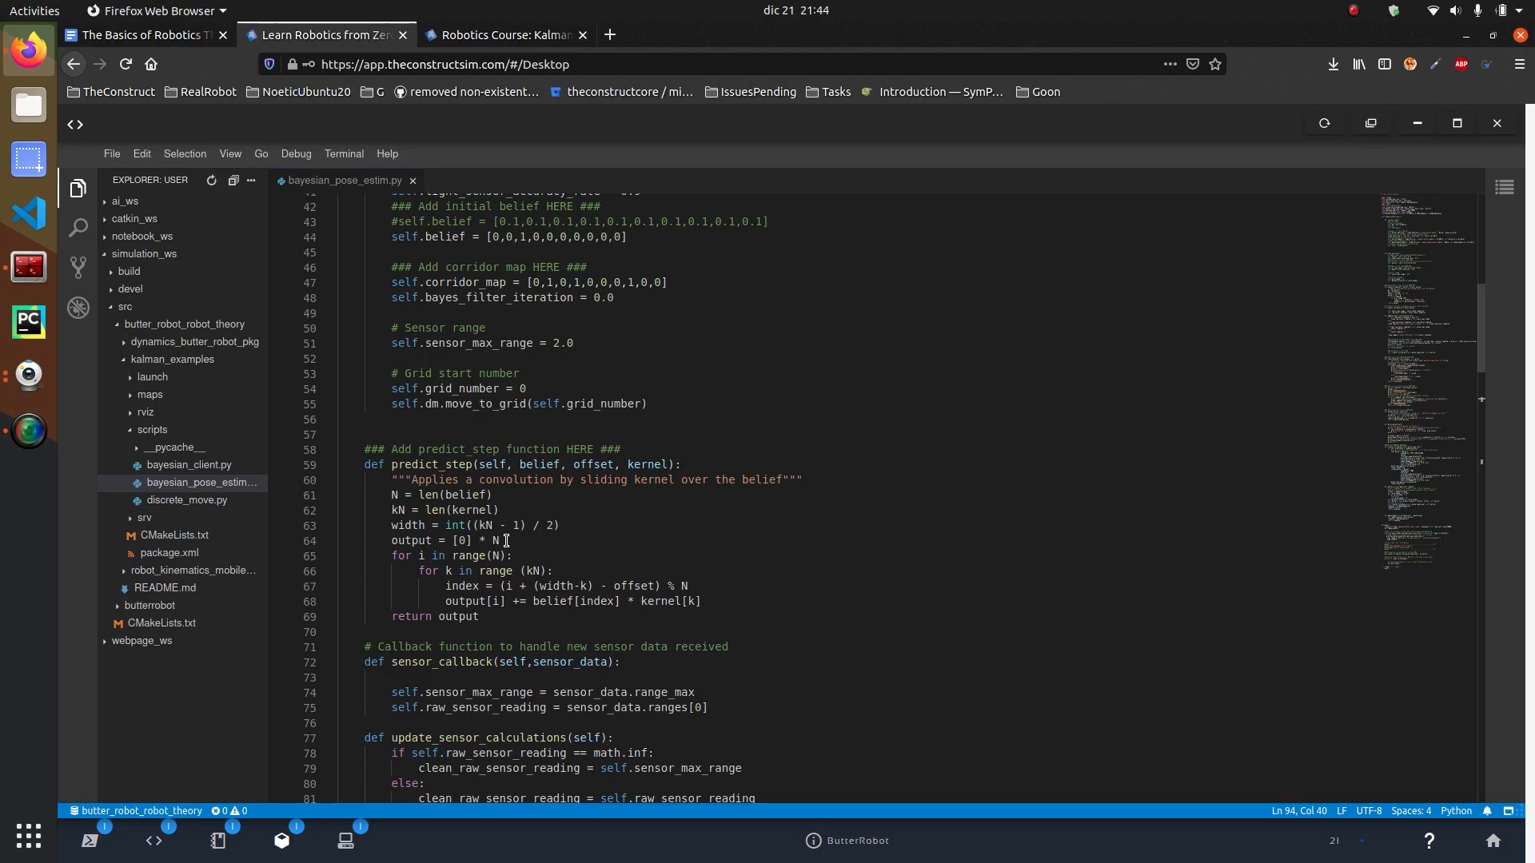
scroll(637, 443, "down", 1)
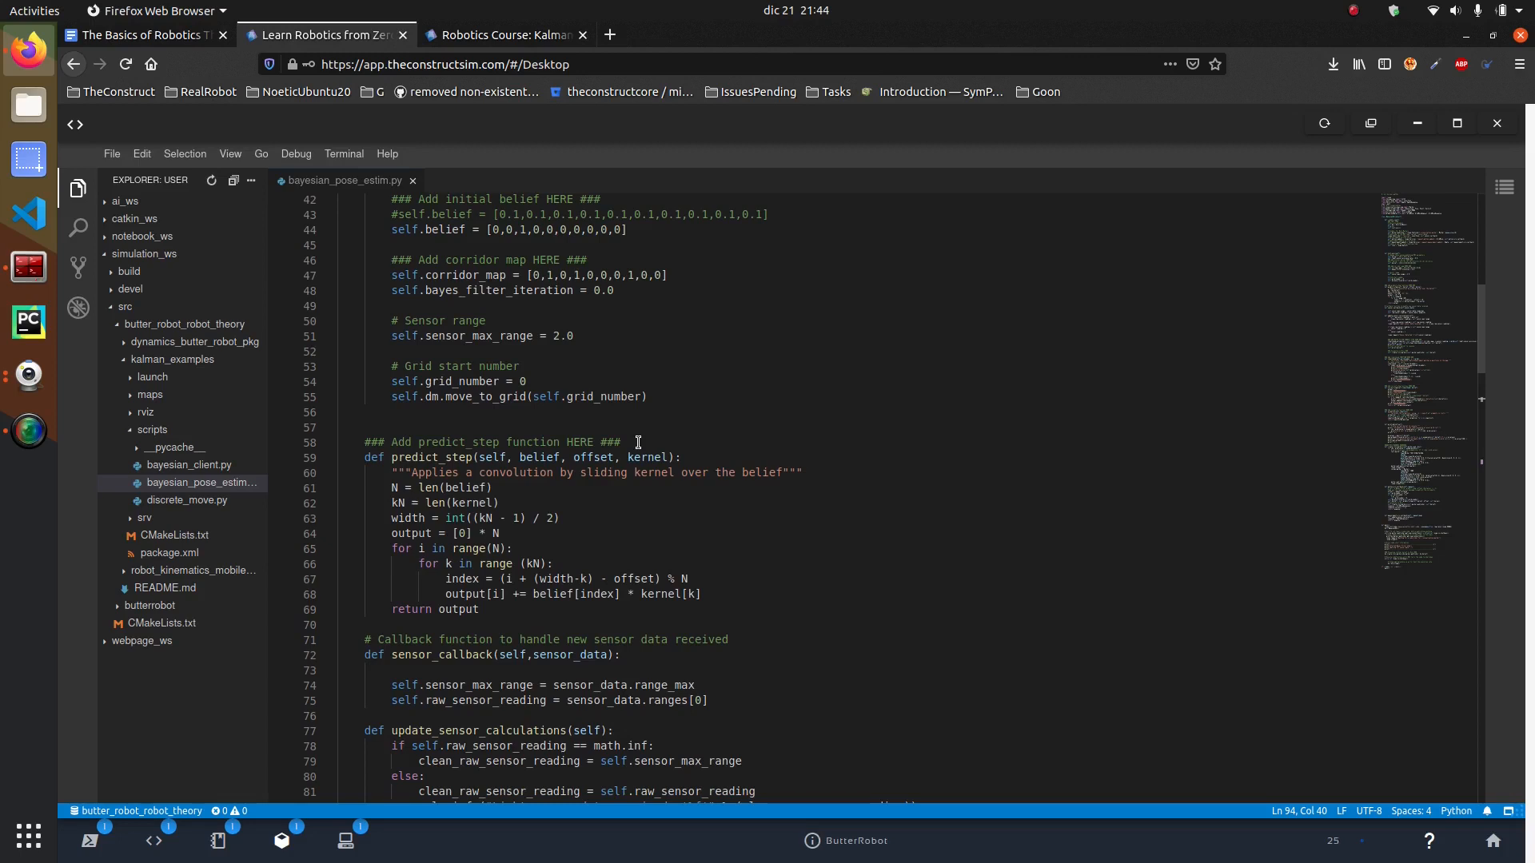
scroll(671, 438, "up", 2)
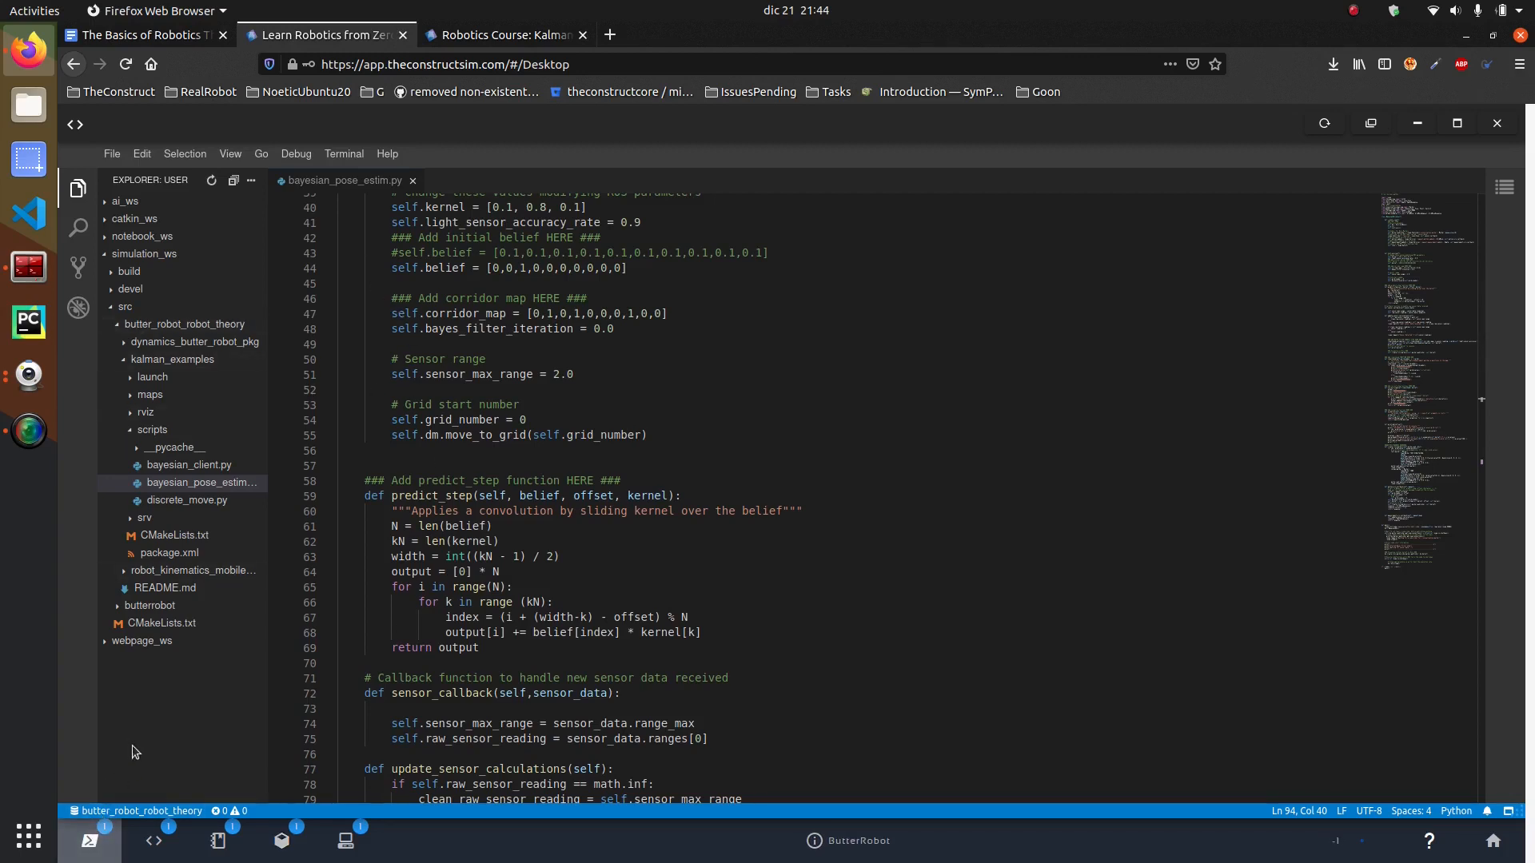
Step: Bring the terminal to the front and move it clear of the Gazebo simulation view
left_click(282, 840)
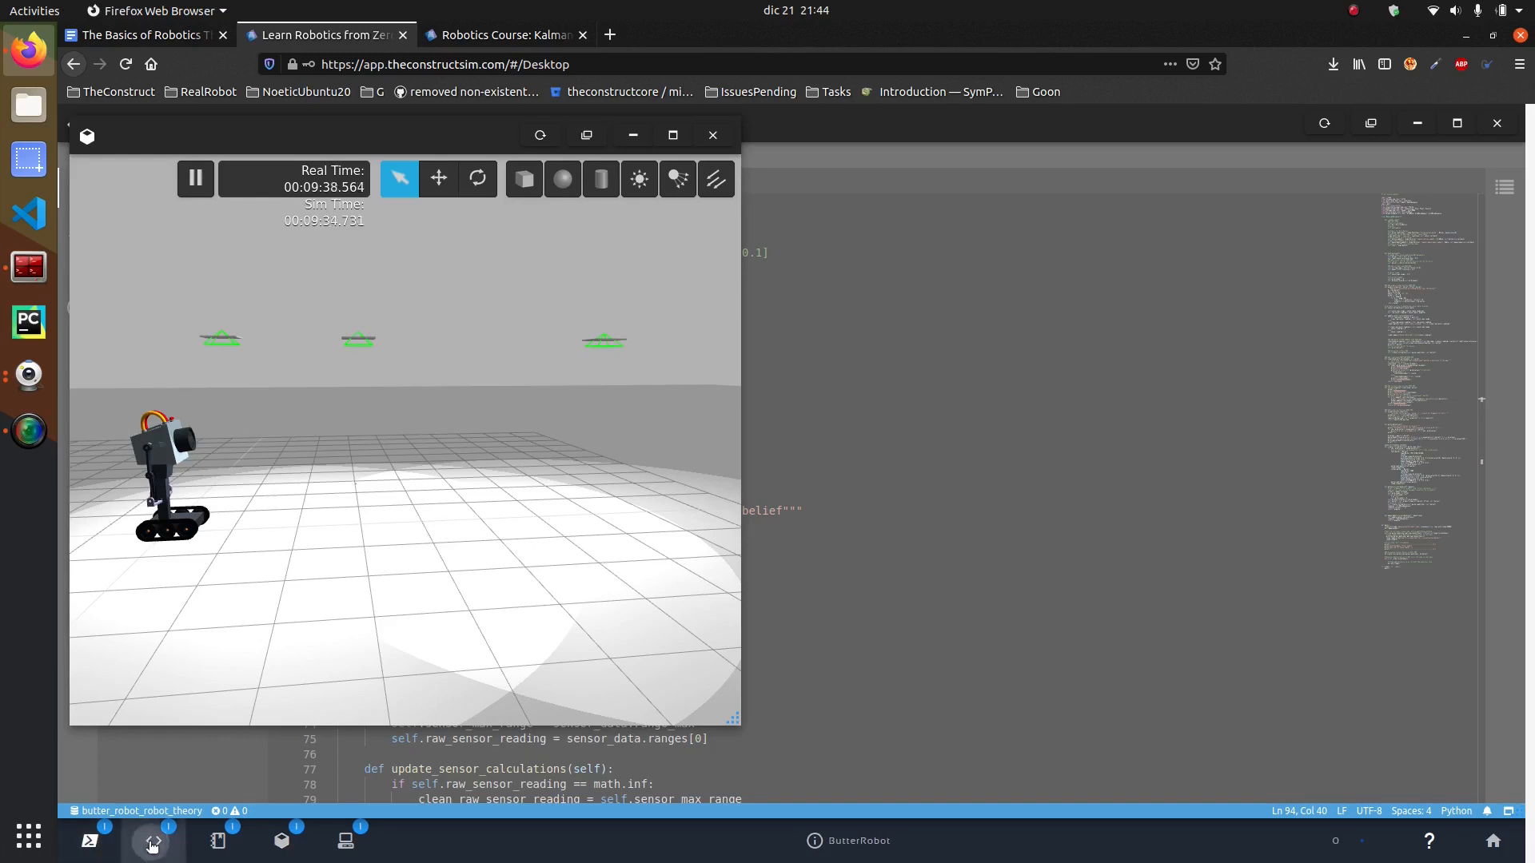
left_click(153, 842)
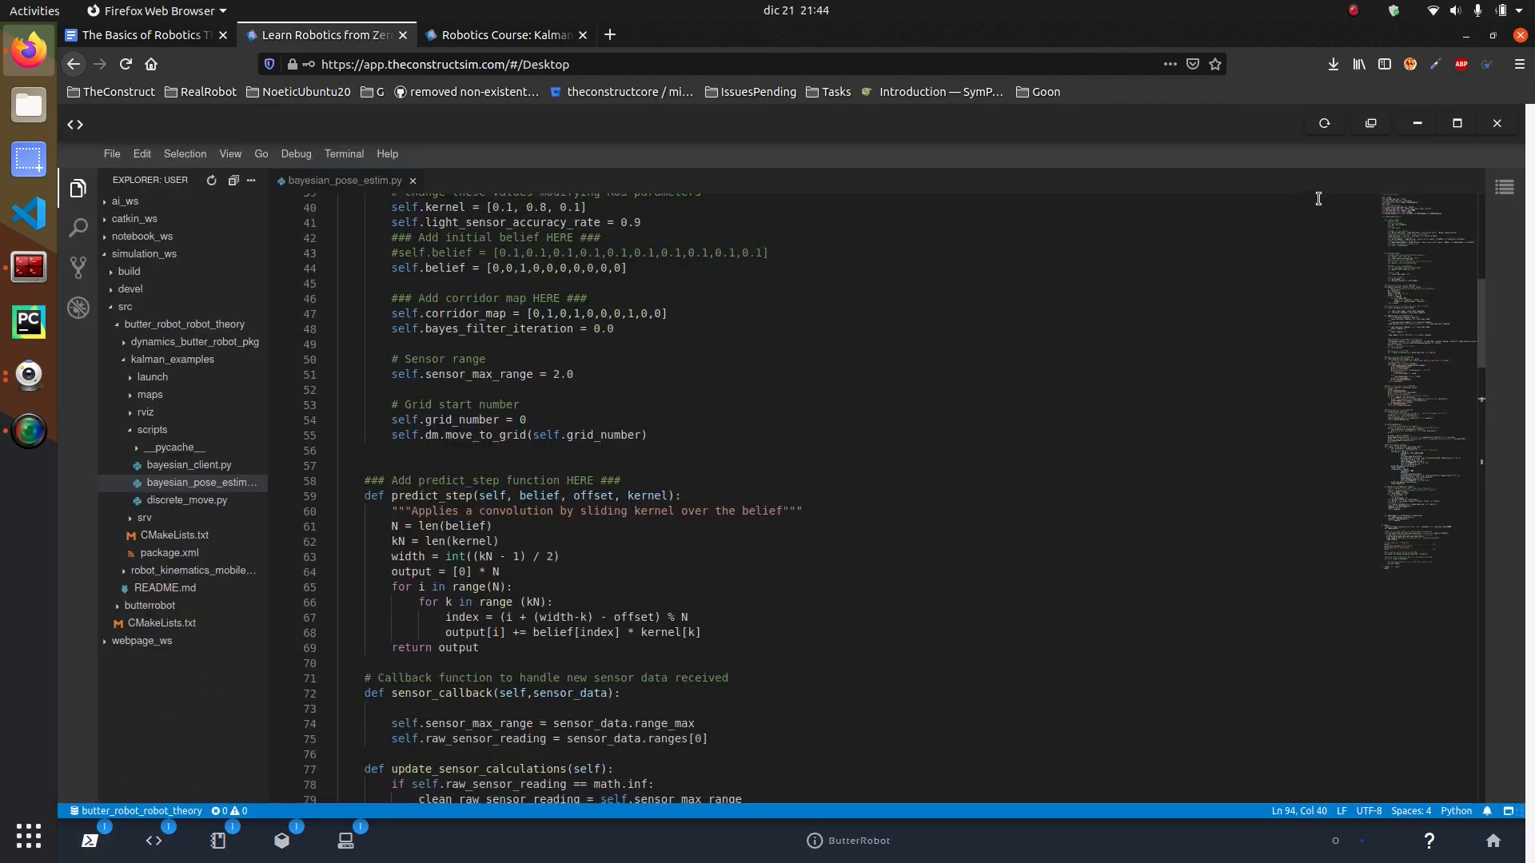
left_click(1416, 123)
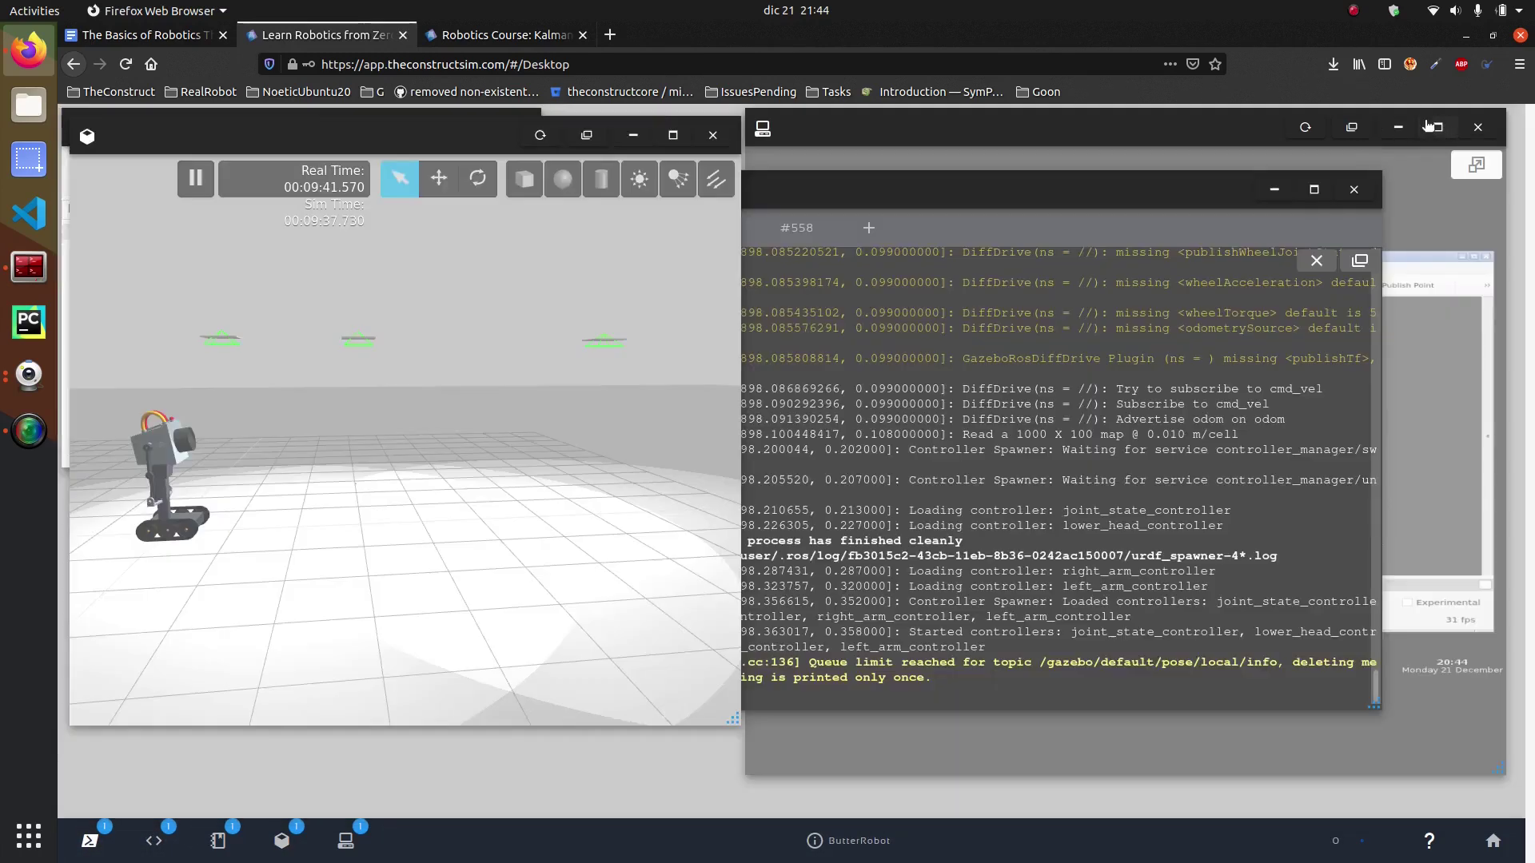
left_click(88, 844)
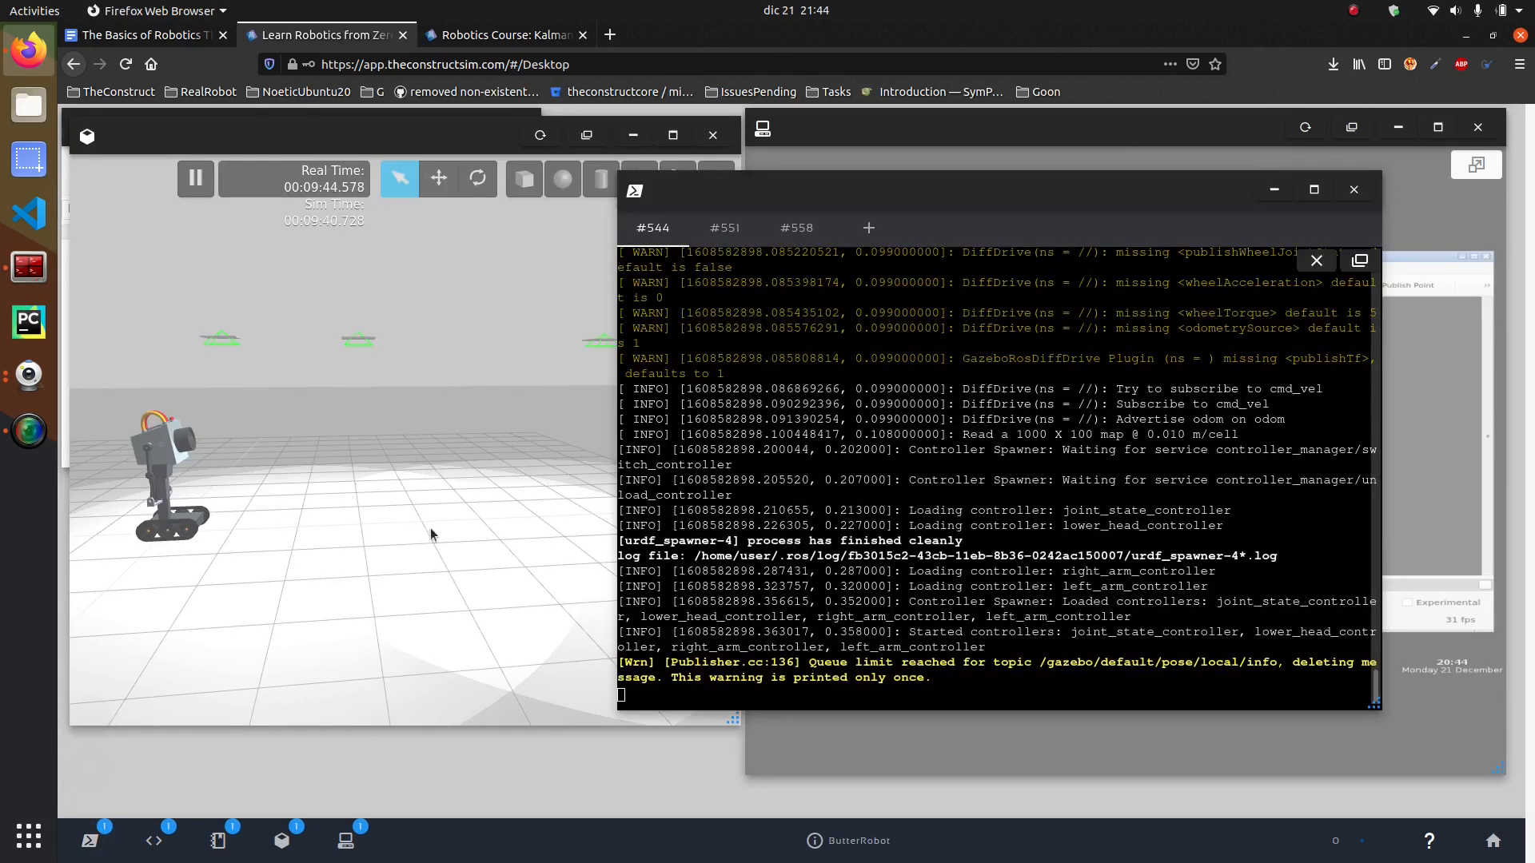
left_click_drag(902, 180, 1088, 137)
Step: In the traceback session, recall and rerun the rosrun bayesian_pose_estim.py command
left_click(867, 192)
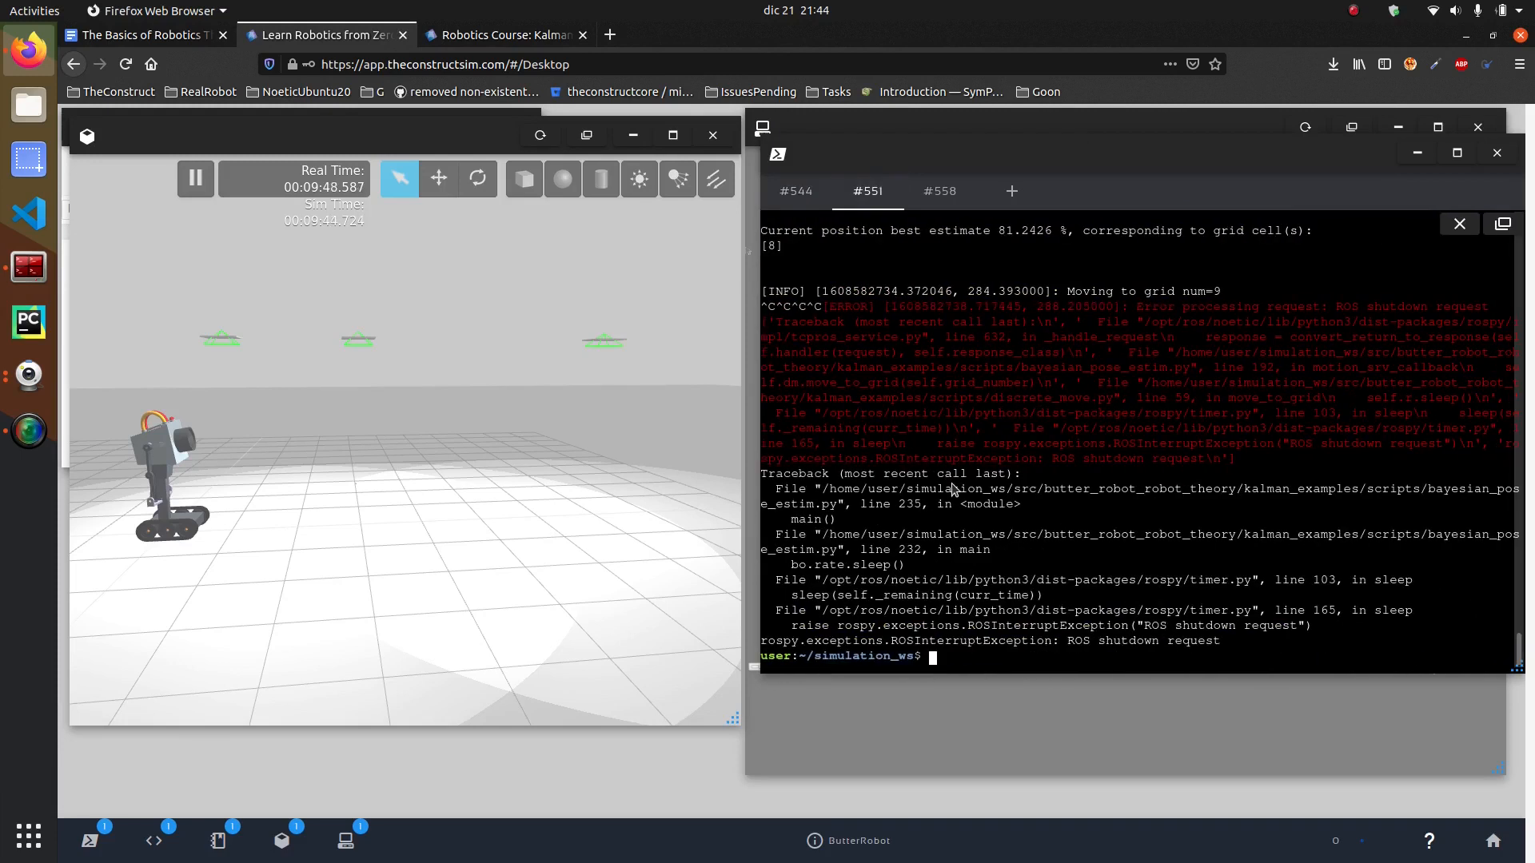
key("Up")
key("Return")
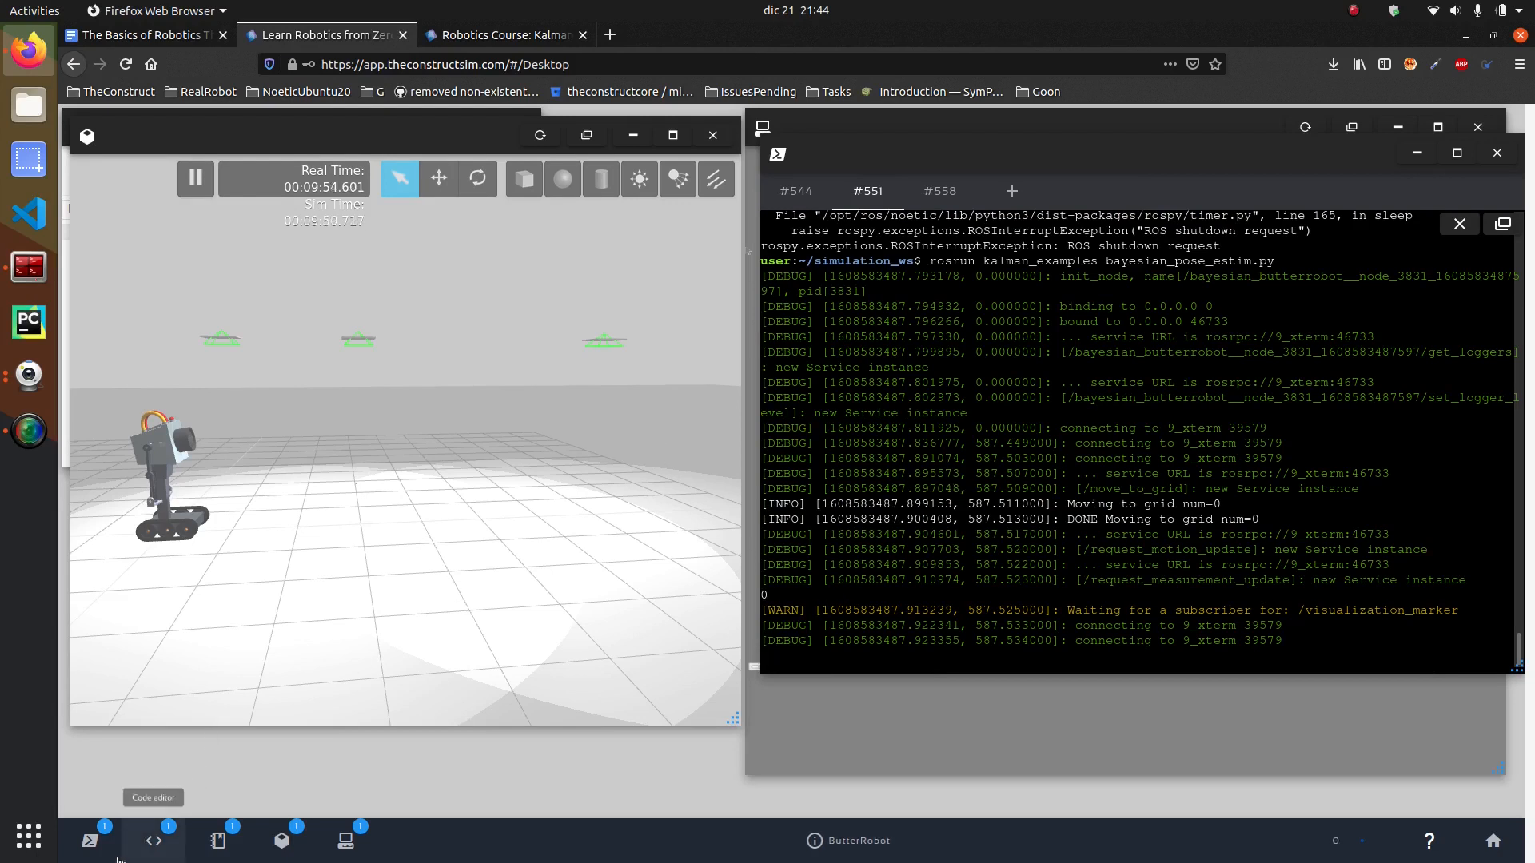
Step: Show the RViz view with the green probability bar over grid cells 0–9
left_click(345, 840)
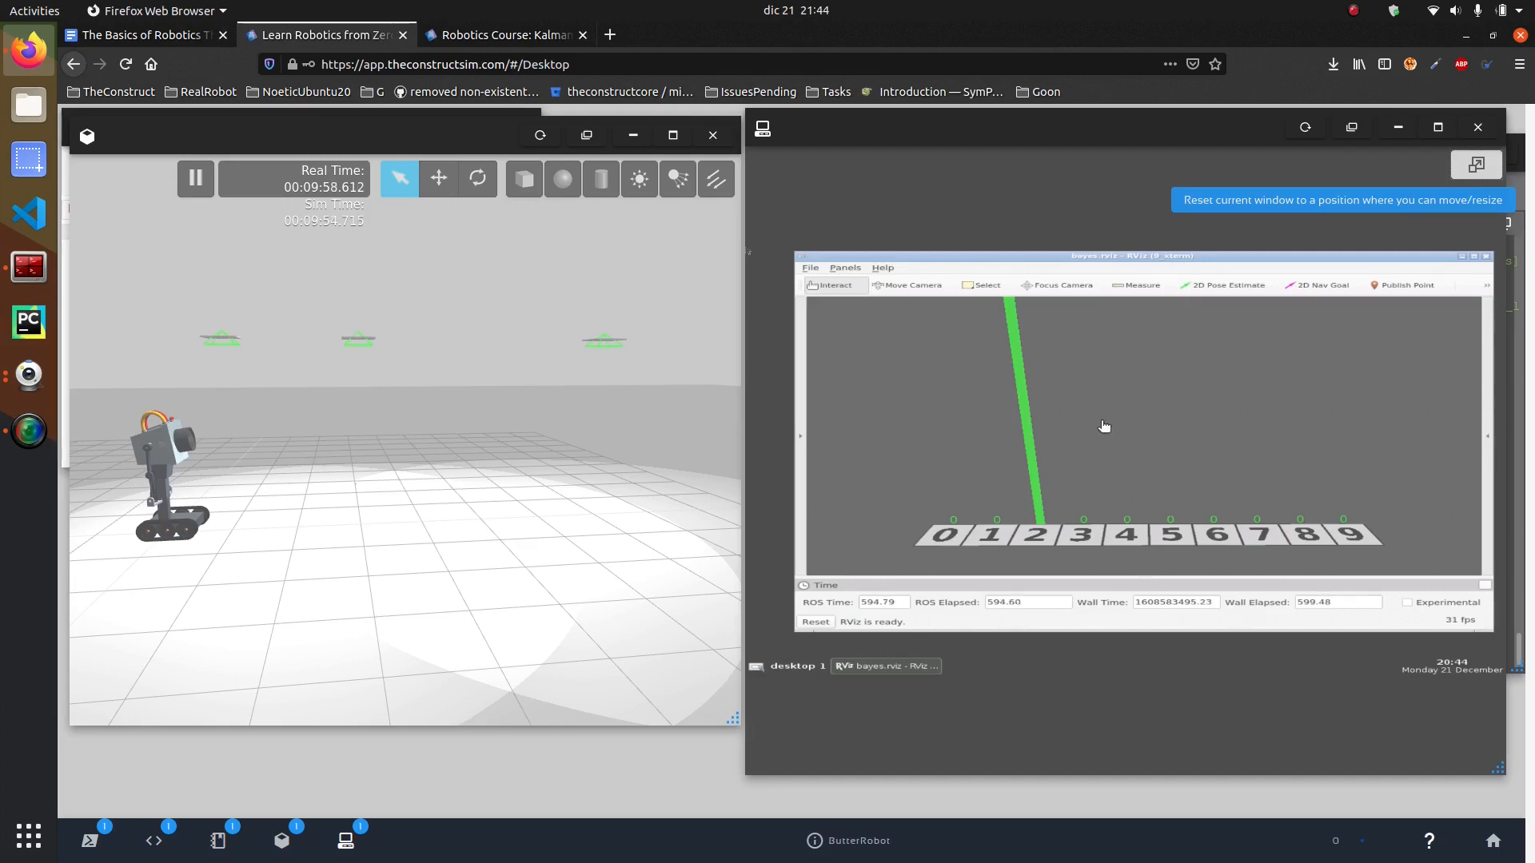
scroll(1068, 471, "down", 5)
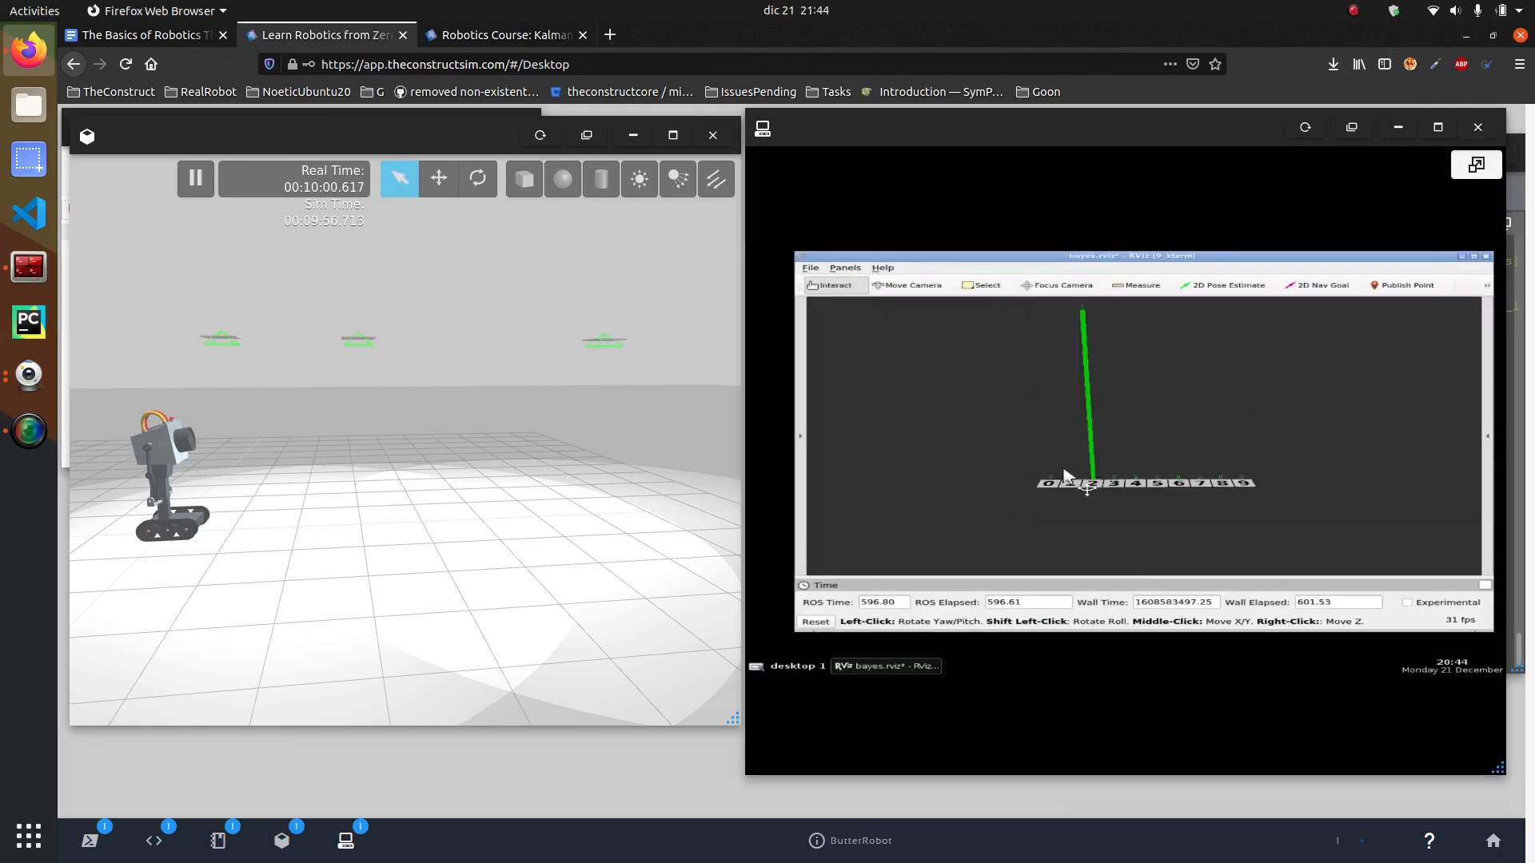
scroll(1107, 422, "up", 2)
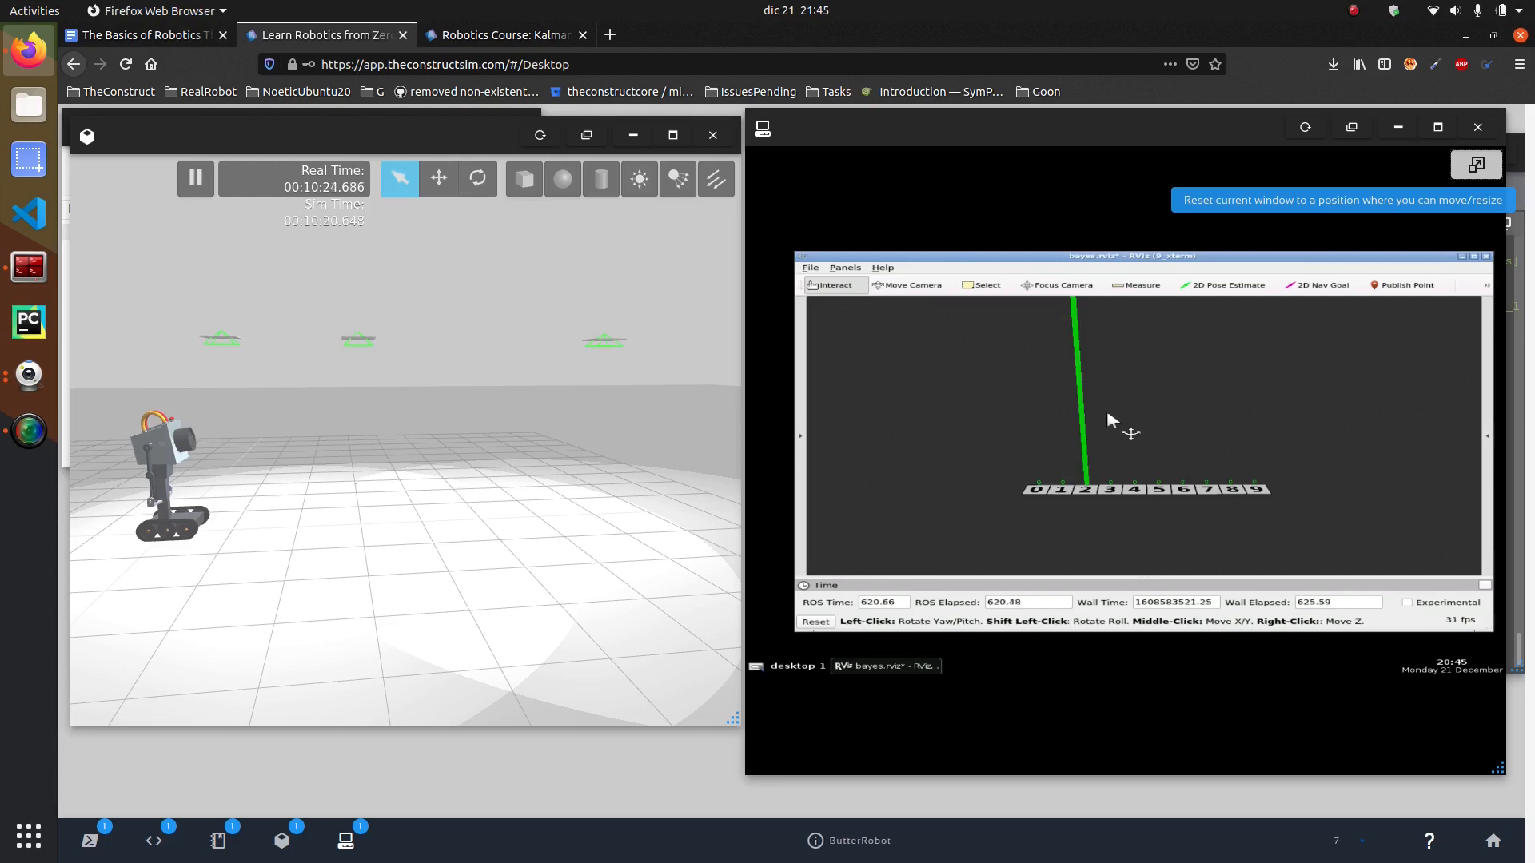
scroll(1096, 416, "down", 2)
scroll(1098, 414, "down", 1)
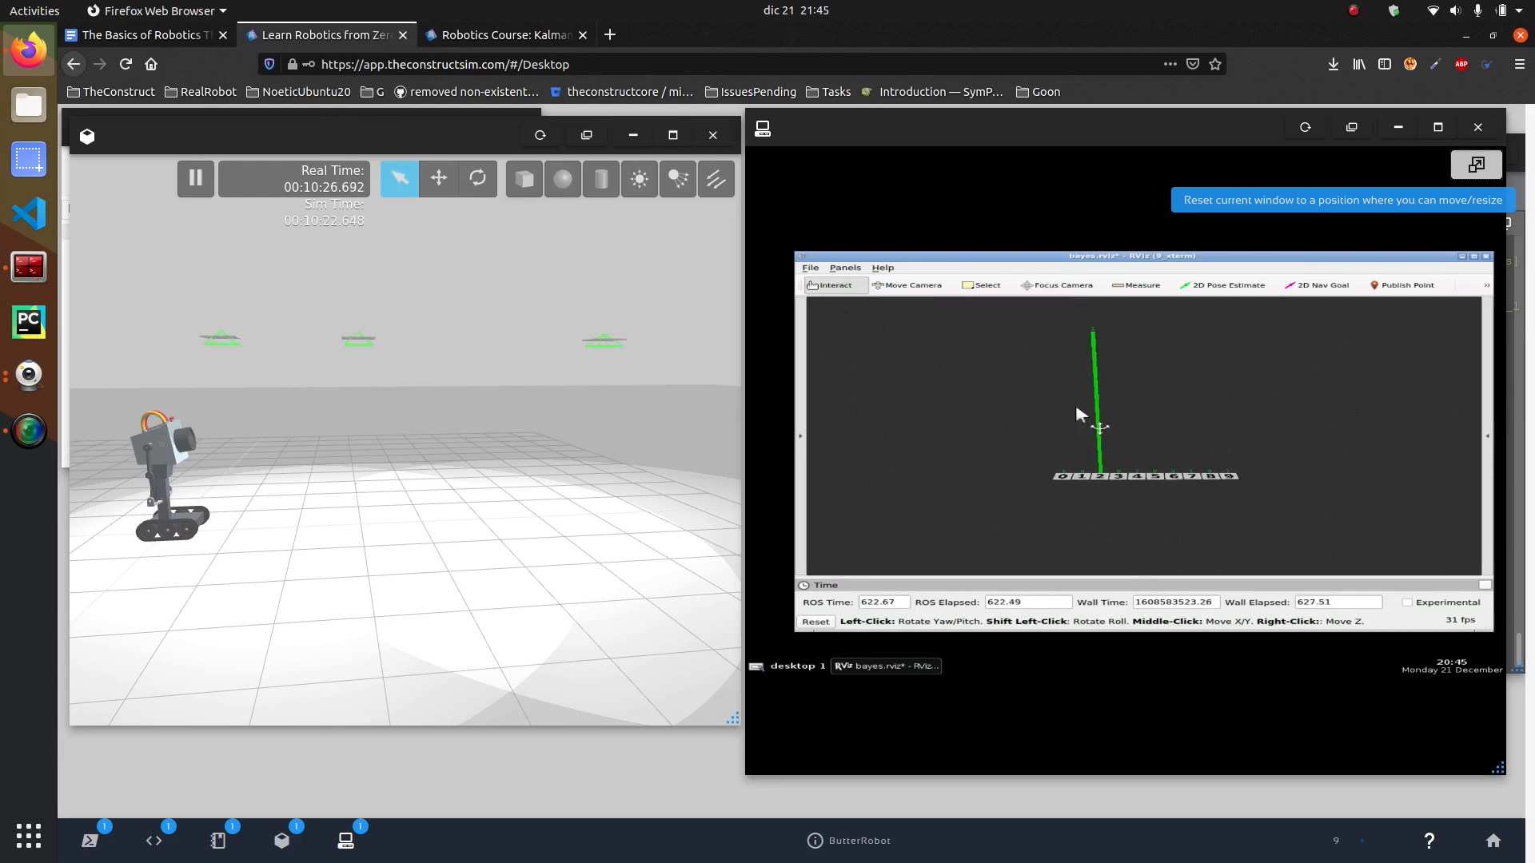
scroll(1100, 439, "up", 2)
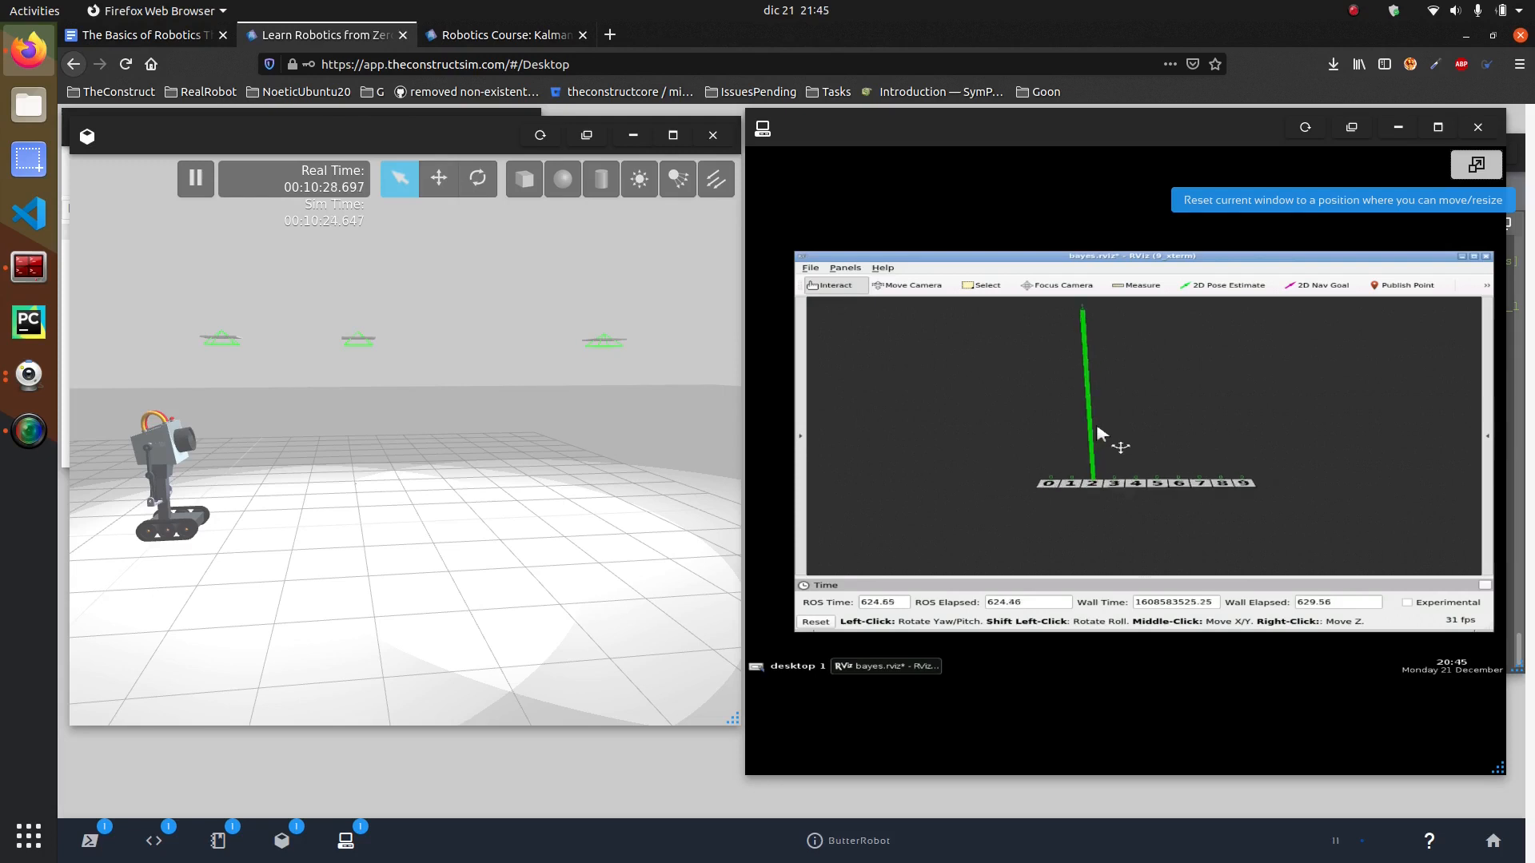
scroll(1100, 440, "up", 1)
scroll(1098, 447, "up", 1)
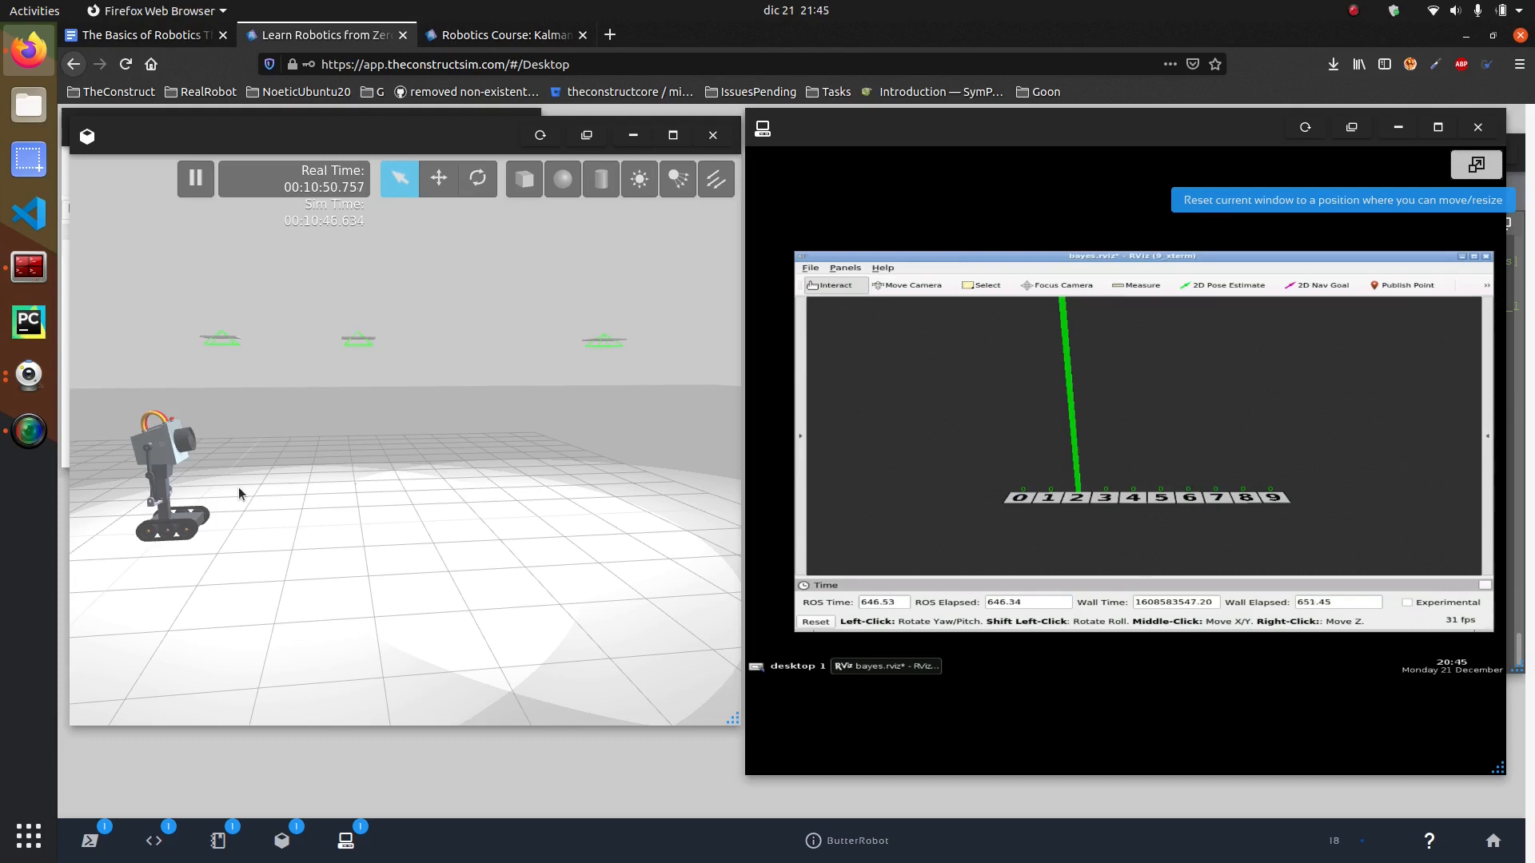
mouse_move(90, 841)
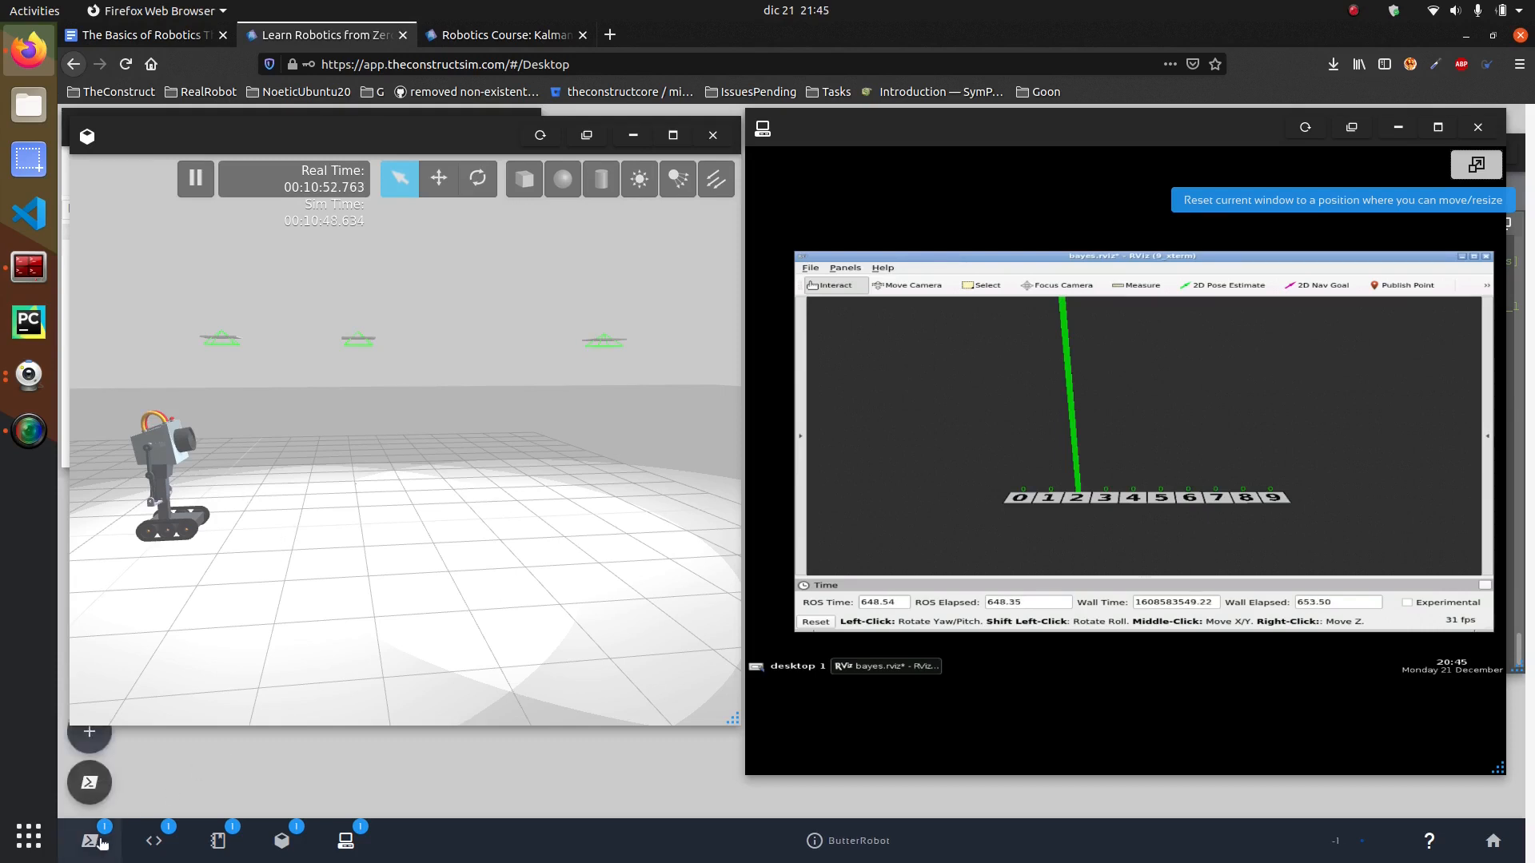
Step: Rerun rosrun kalman_examples bayesian_client.py in its terminal session and return to the RViz view
left_click(105, 841)
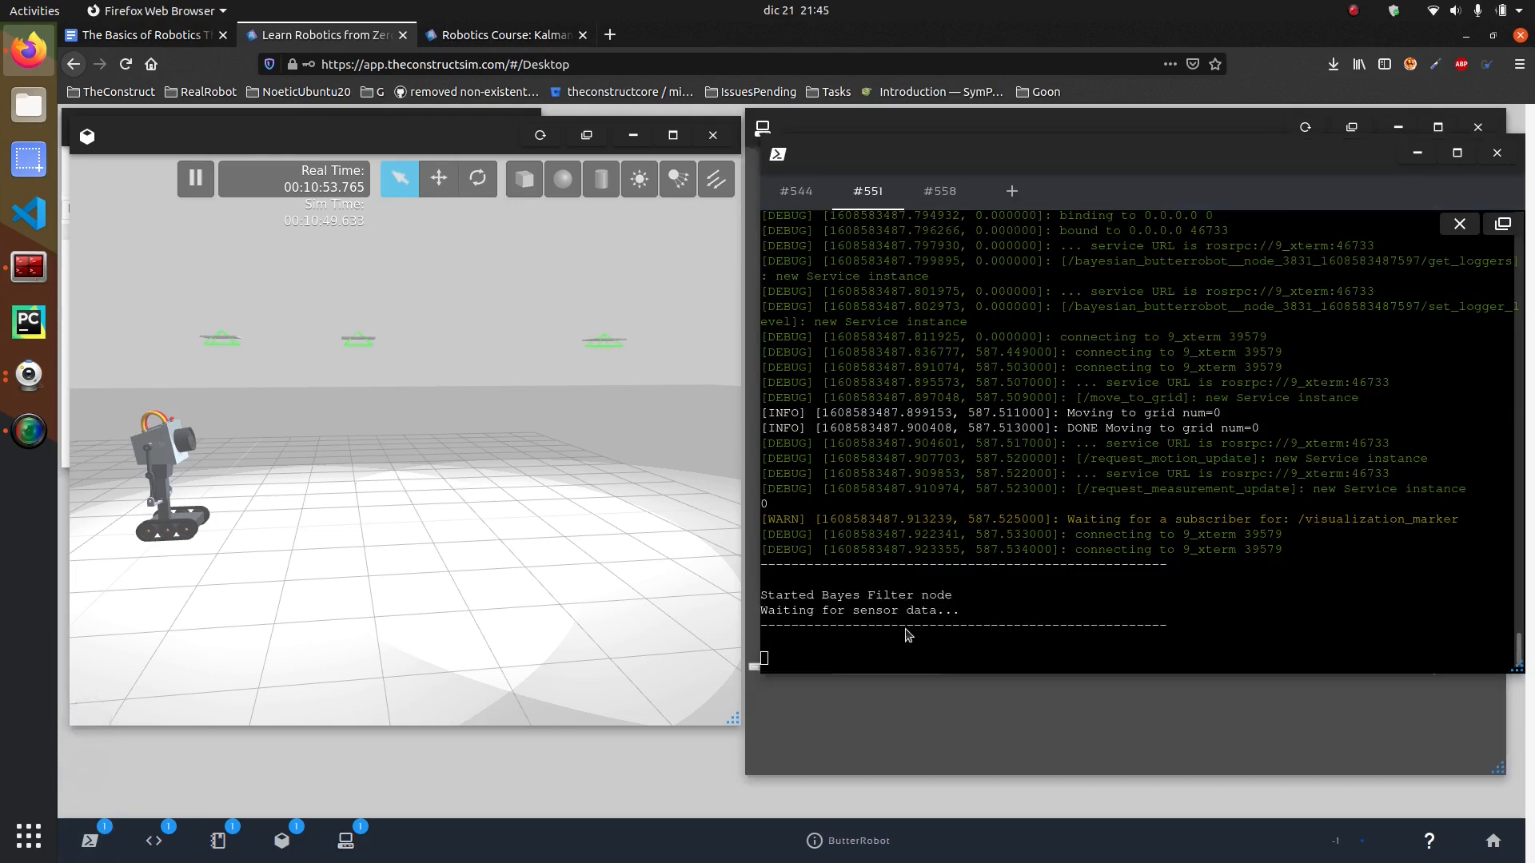
left_click(940, 192)
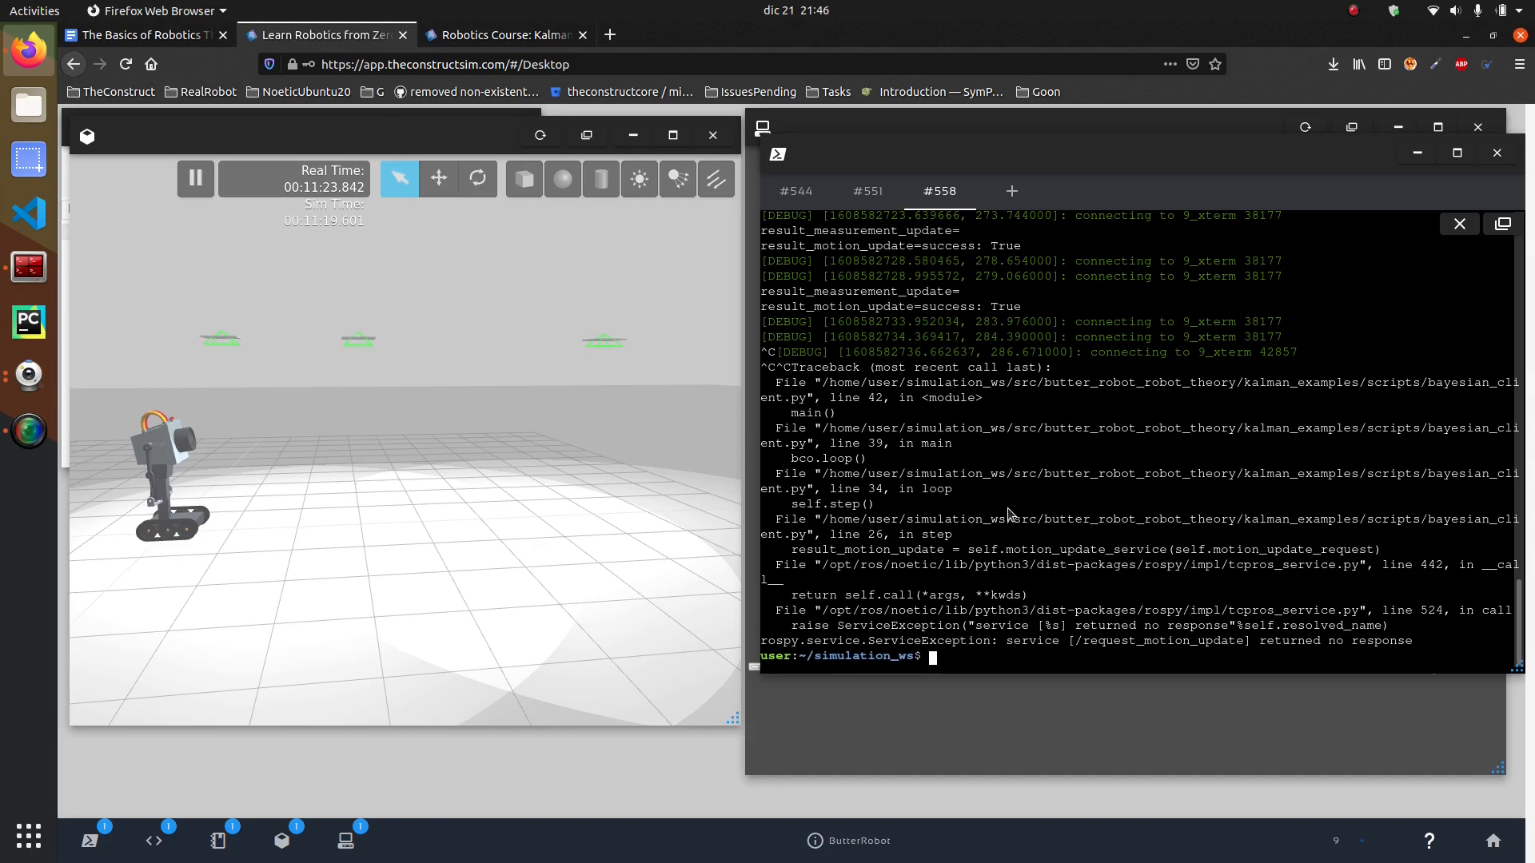
key("Up")
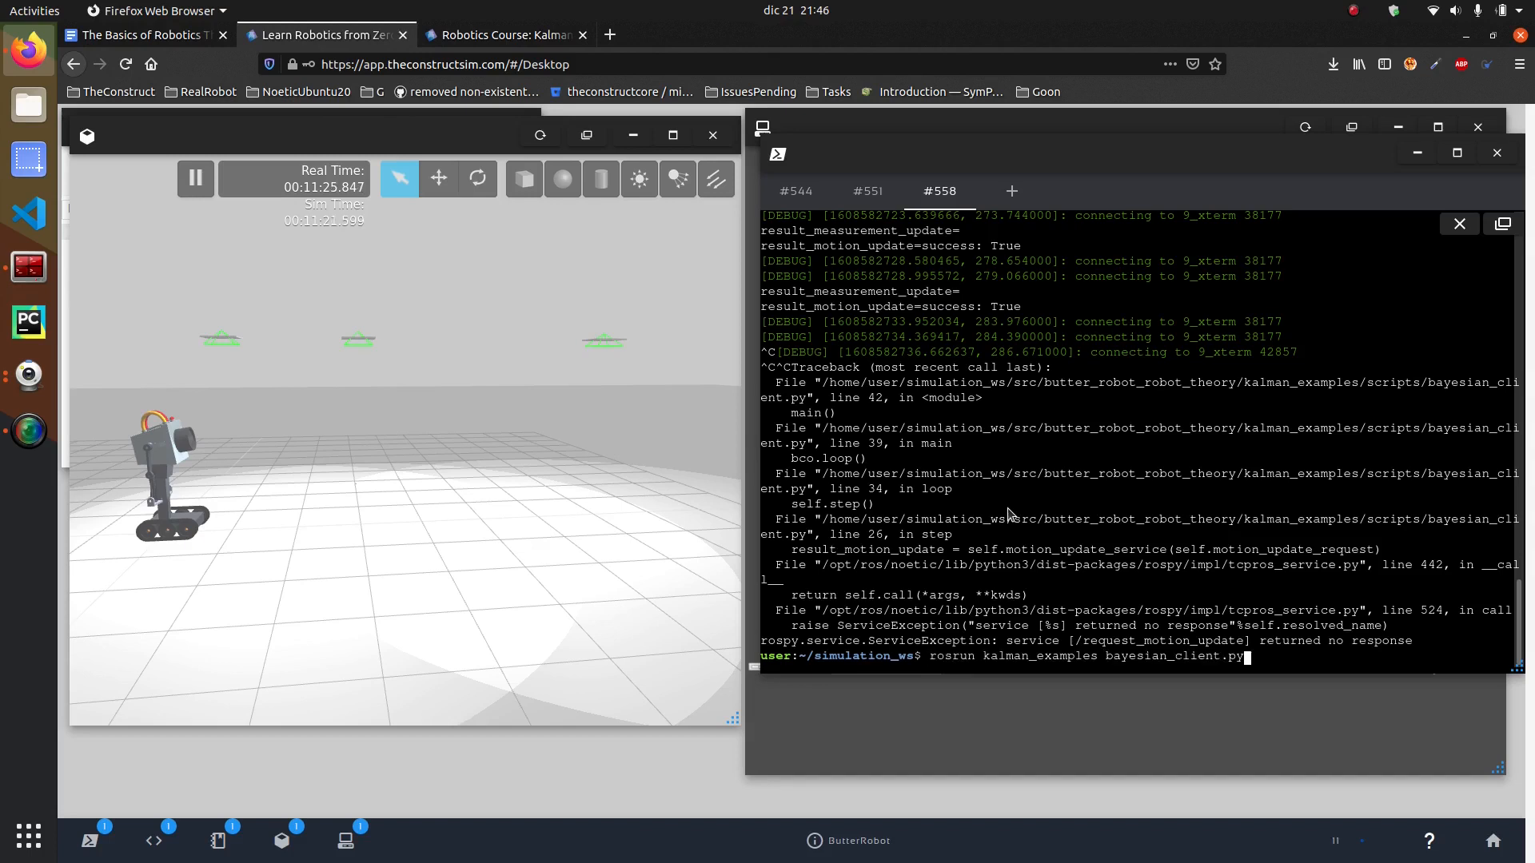
key("Return")
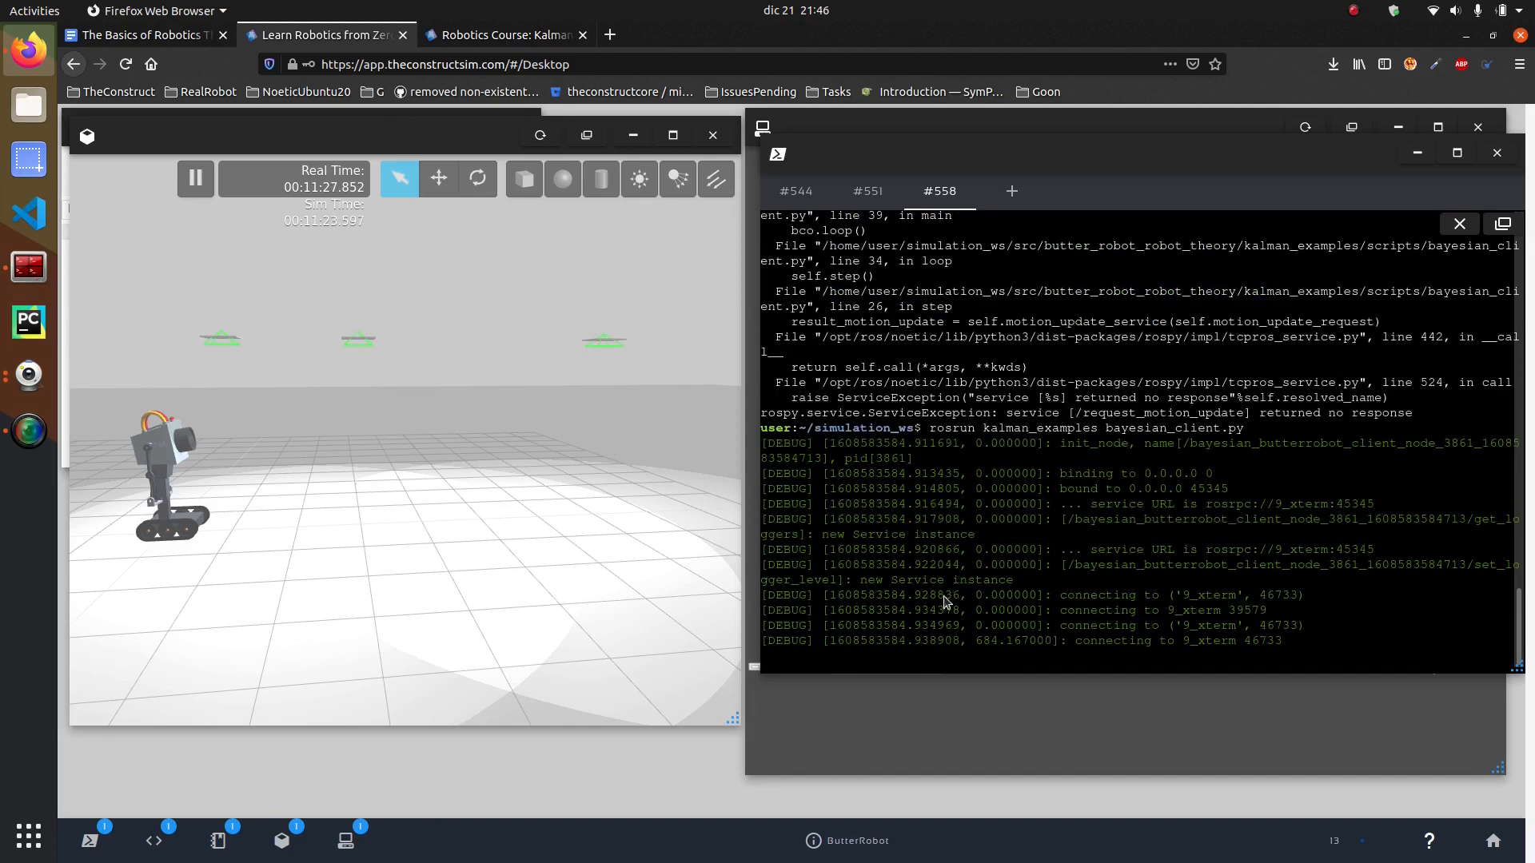
left_click(346, 841)
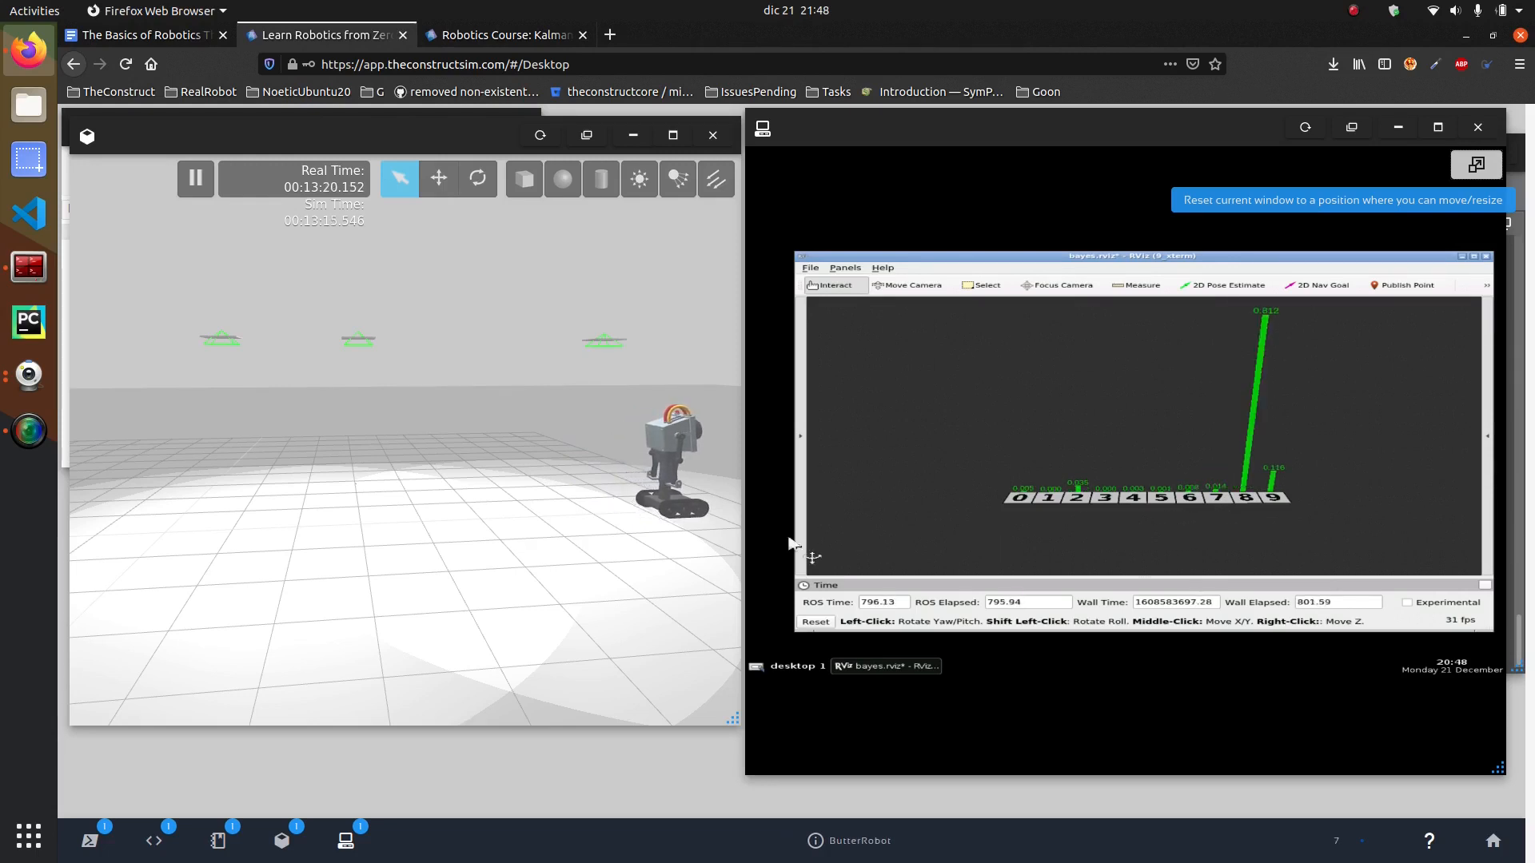
Step: Move the Gazebo camera toward the driving robot, then bring up the webcam video
left_click_drag(601, 509, 538, 539)
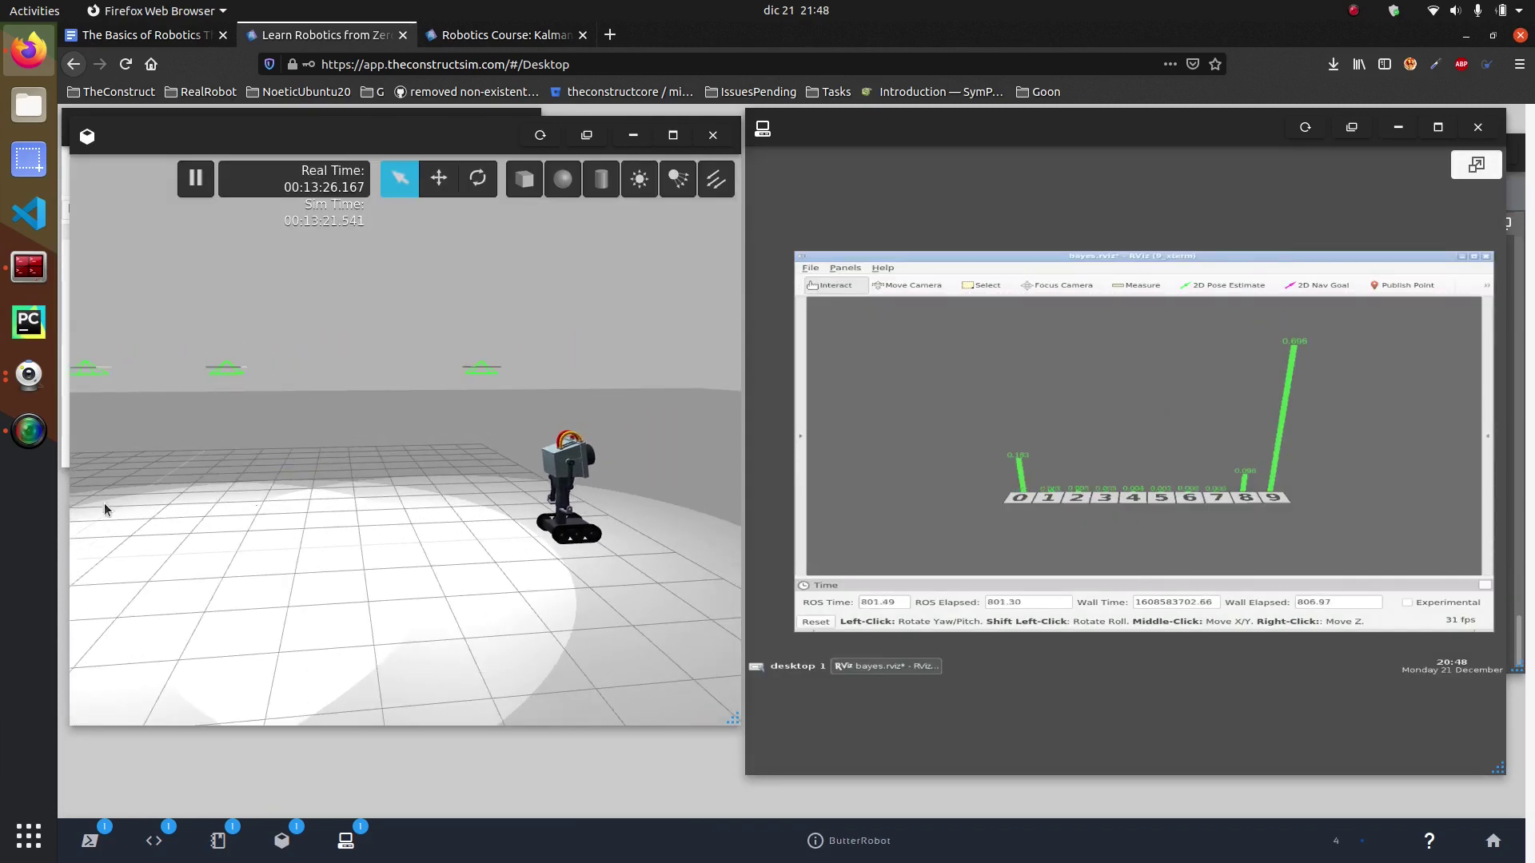
mouse_move(147, 499)
left_mouse_down()
mouse_move(334, 491)
mouse_move(228, 508)
left_mouse_up()
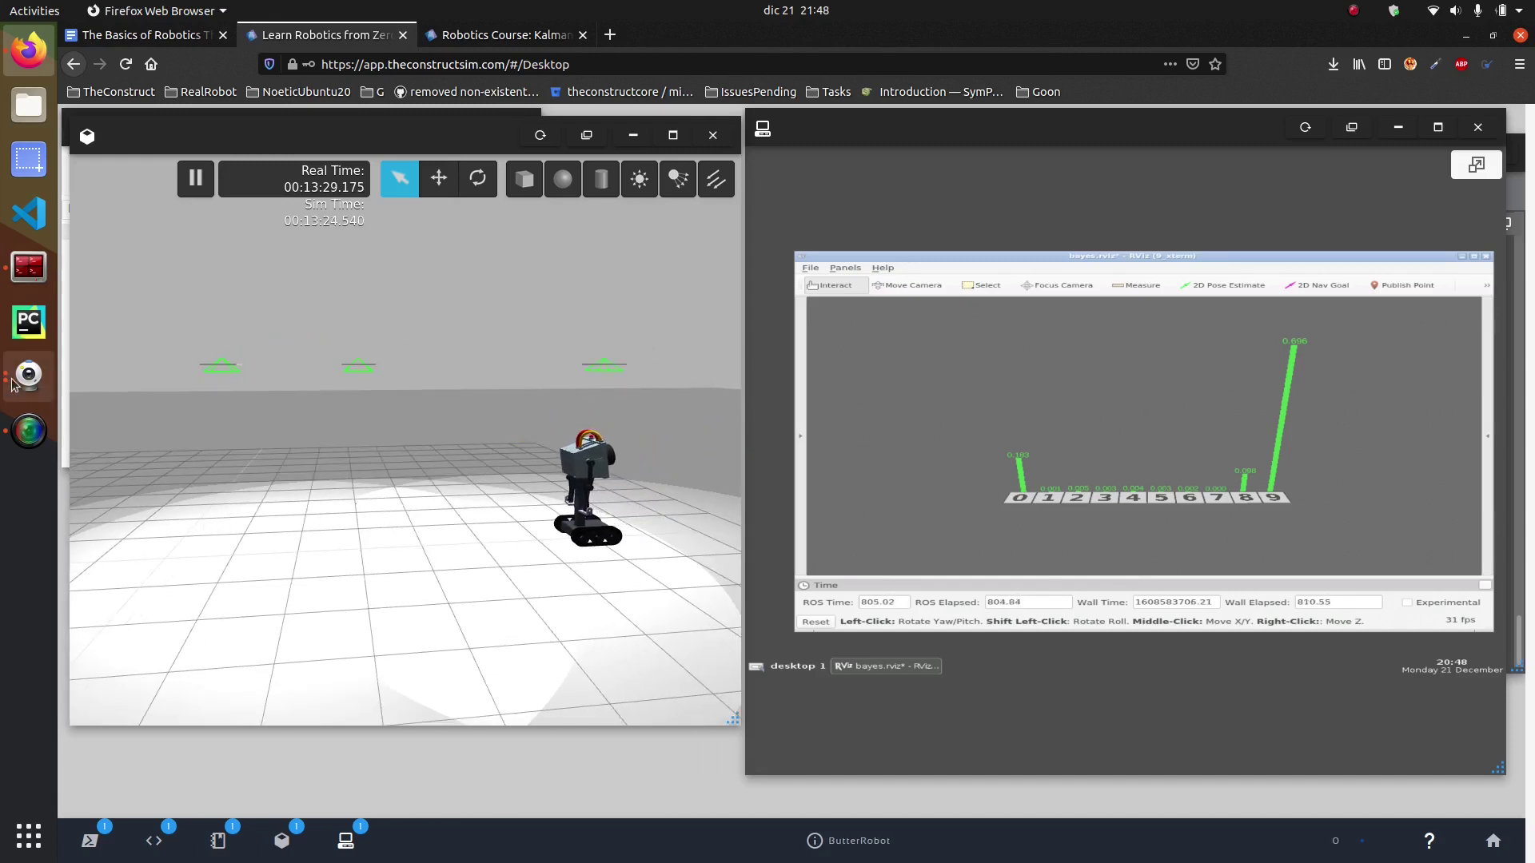
left_click(29, 375)
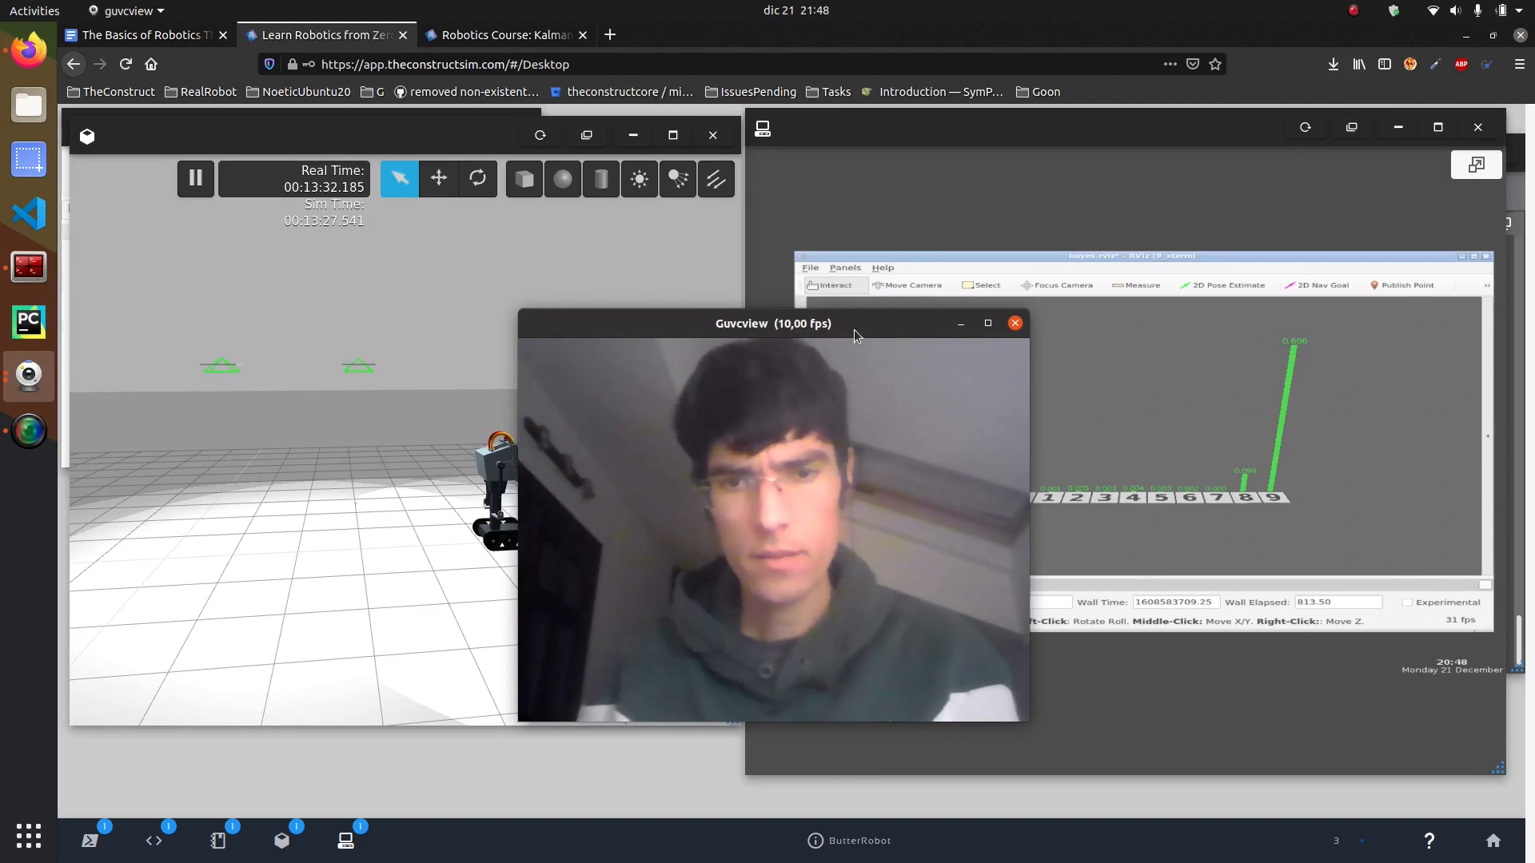
Step: Move the Guvcview webcam window up and right to uncover the Gazebo scene
left_click_drag(864, 323, 1058, 270)
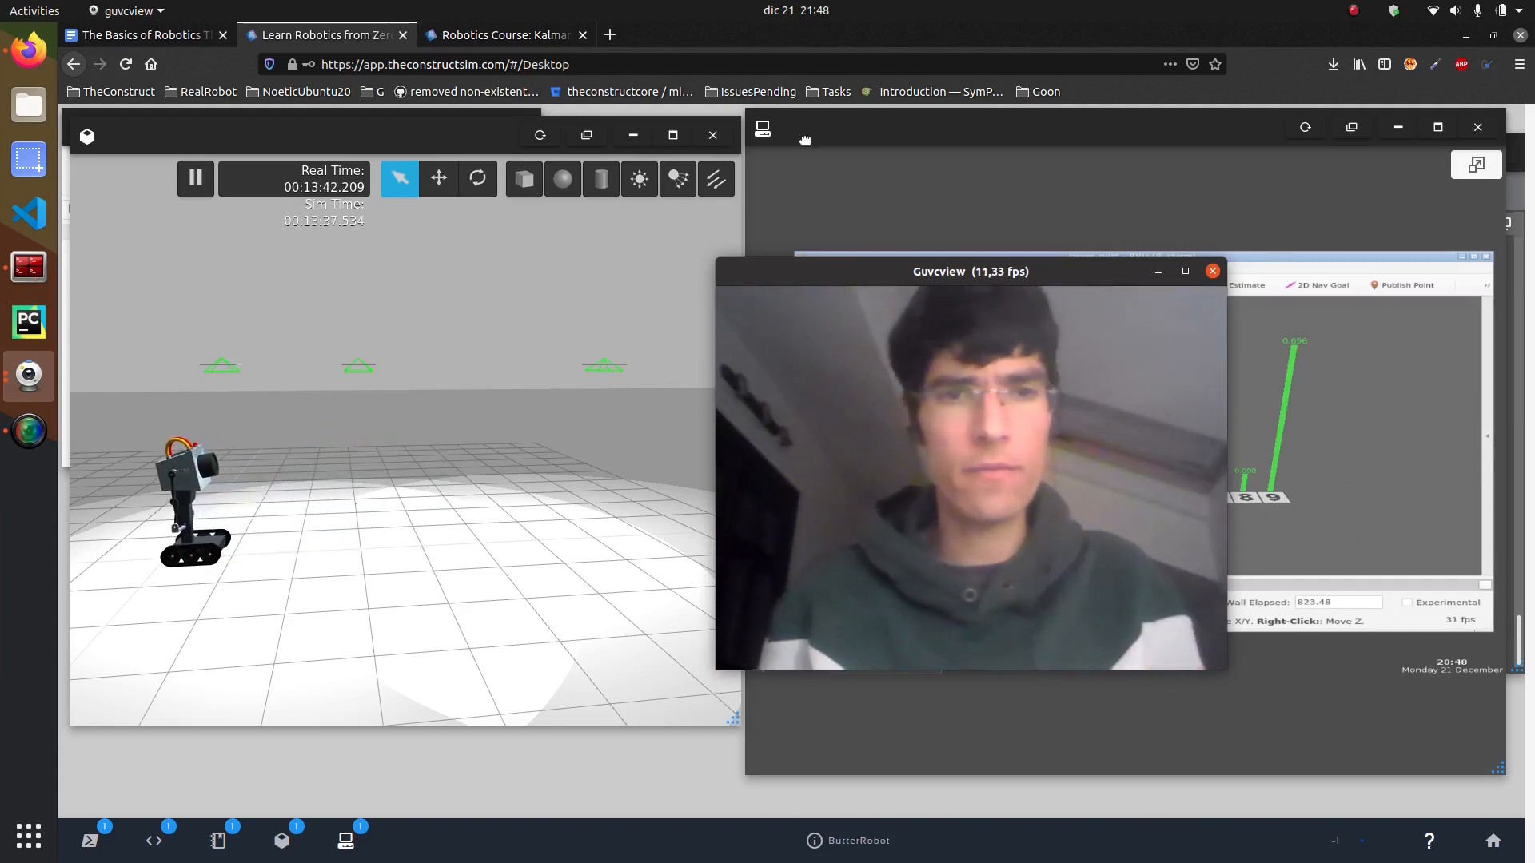
left_click(542, 37)
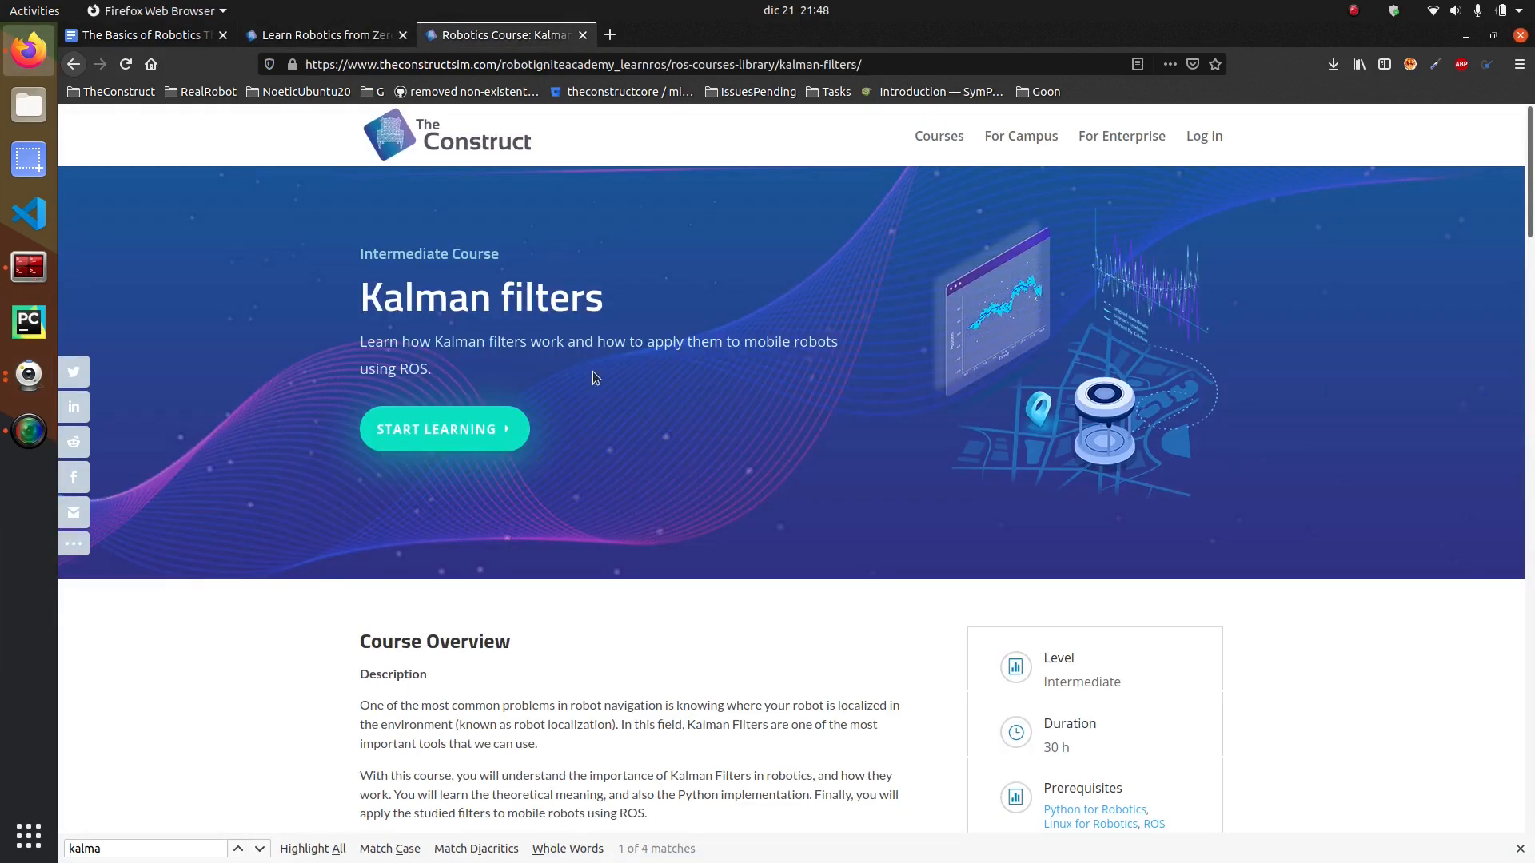
scroll(600, 378, "down", 2)
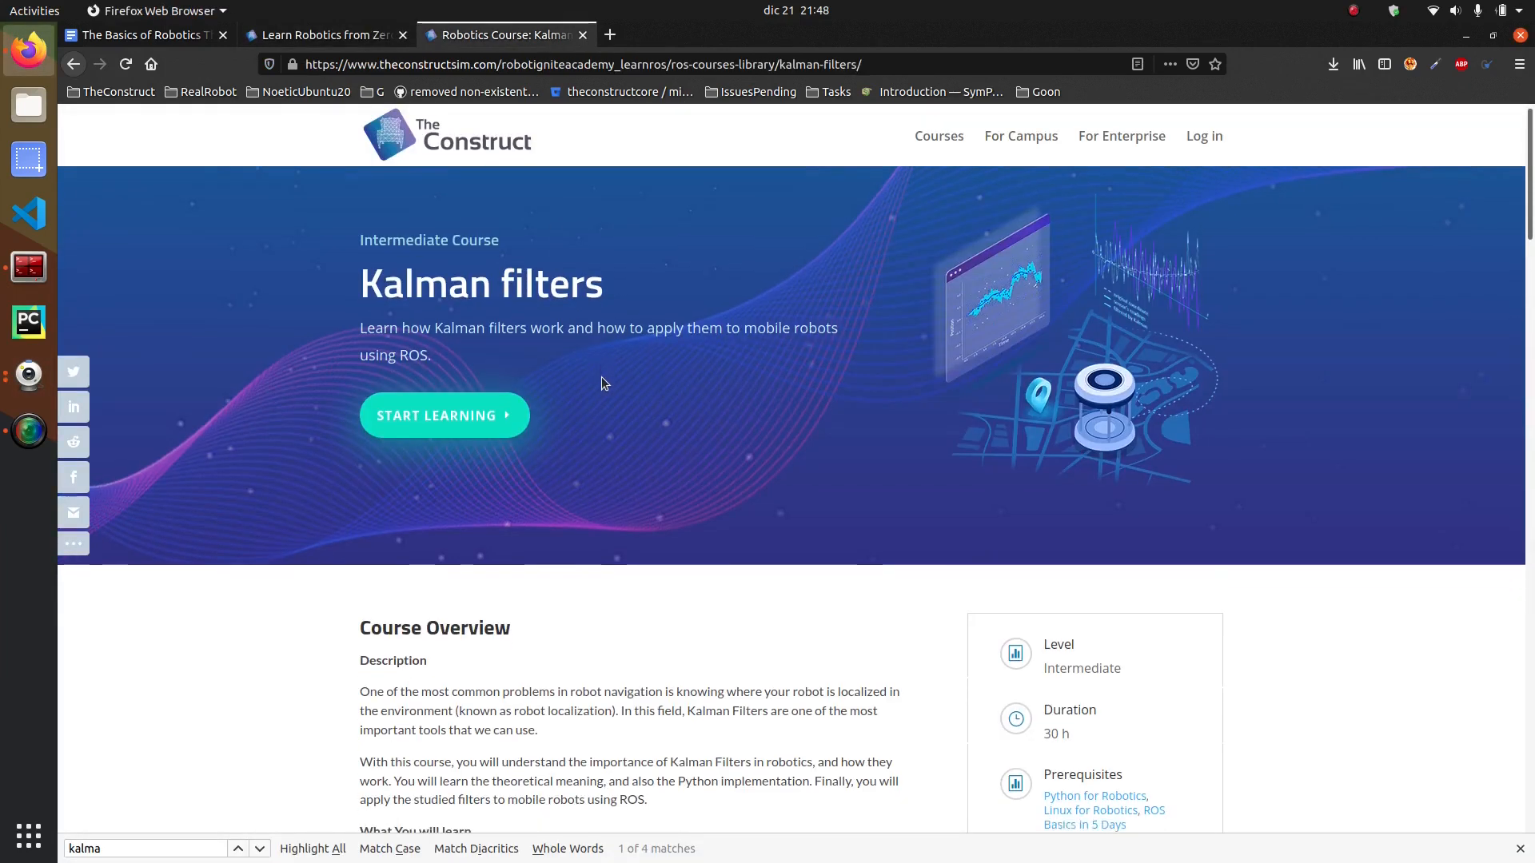
scroll(604, 383, "down", 3)
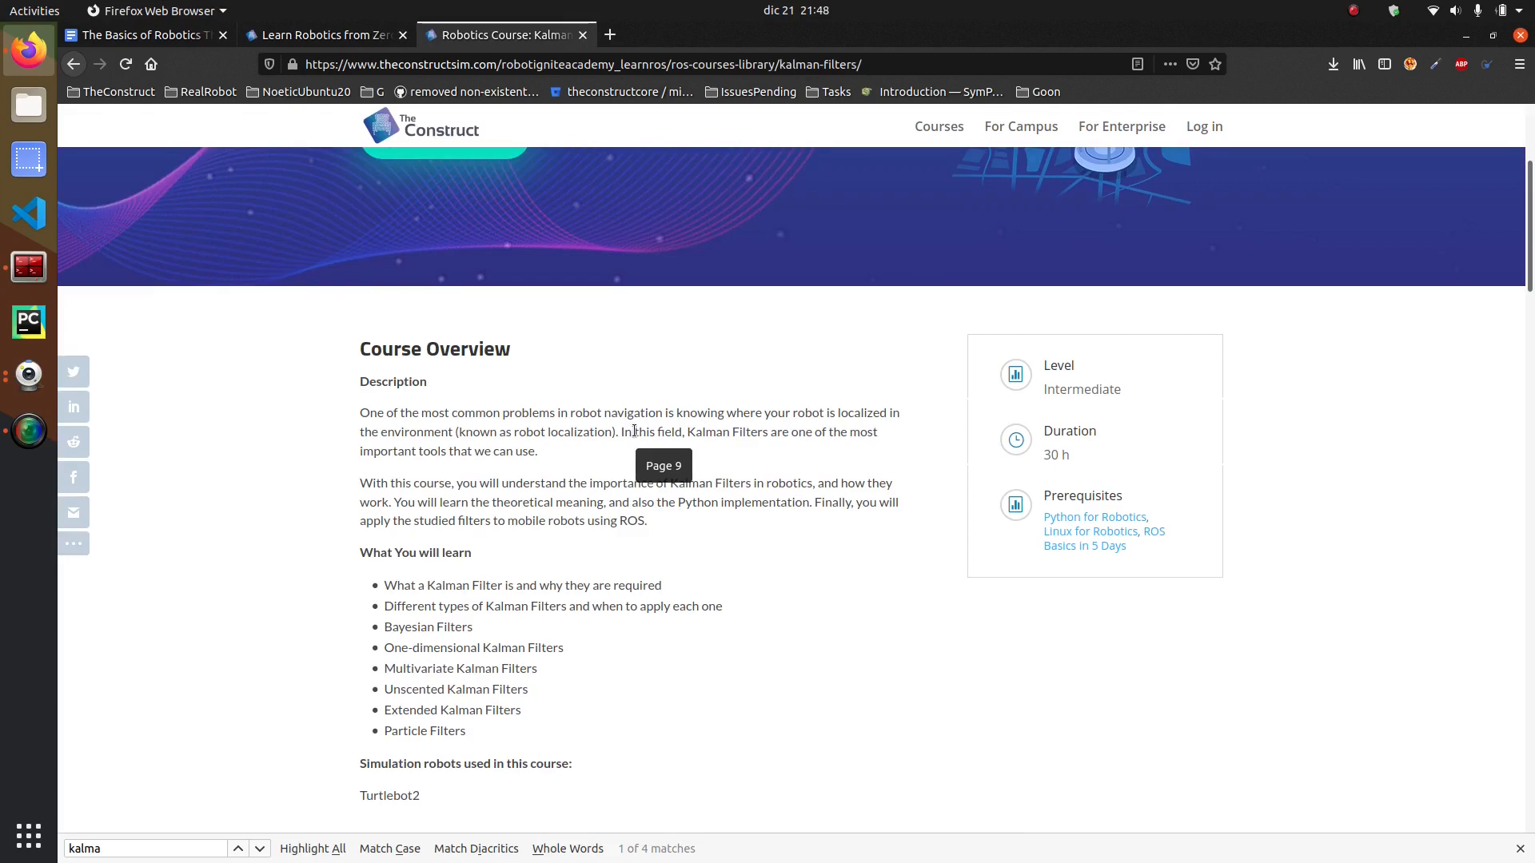
scroll(634, 428, "down", 3)
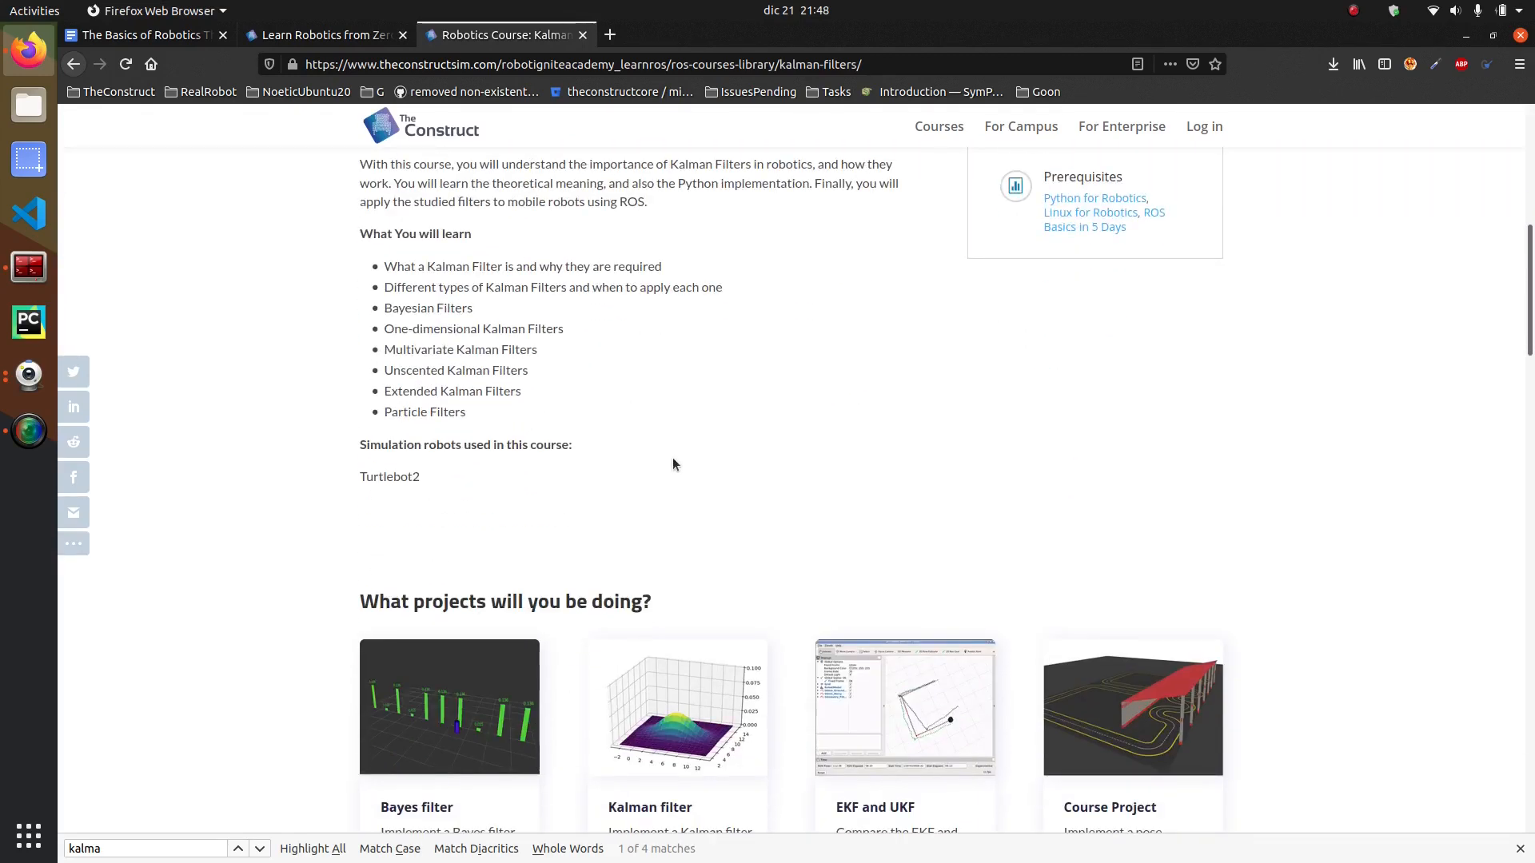
scroll(673, 459, "up", 2)
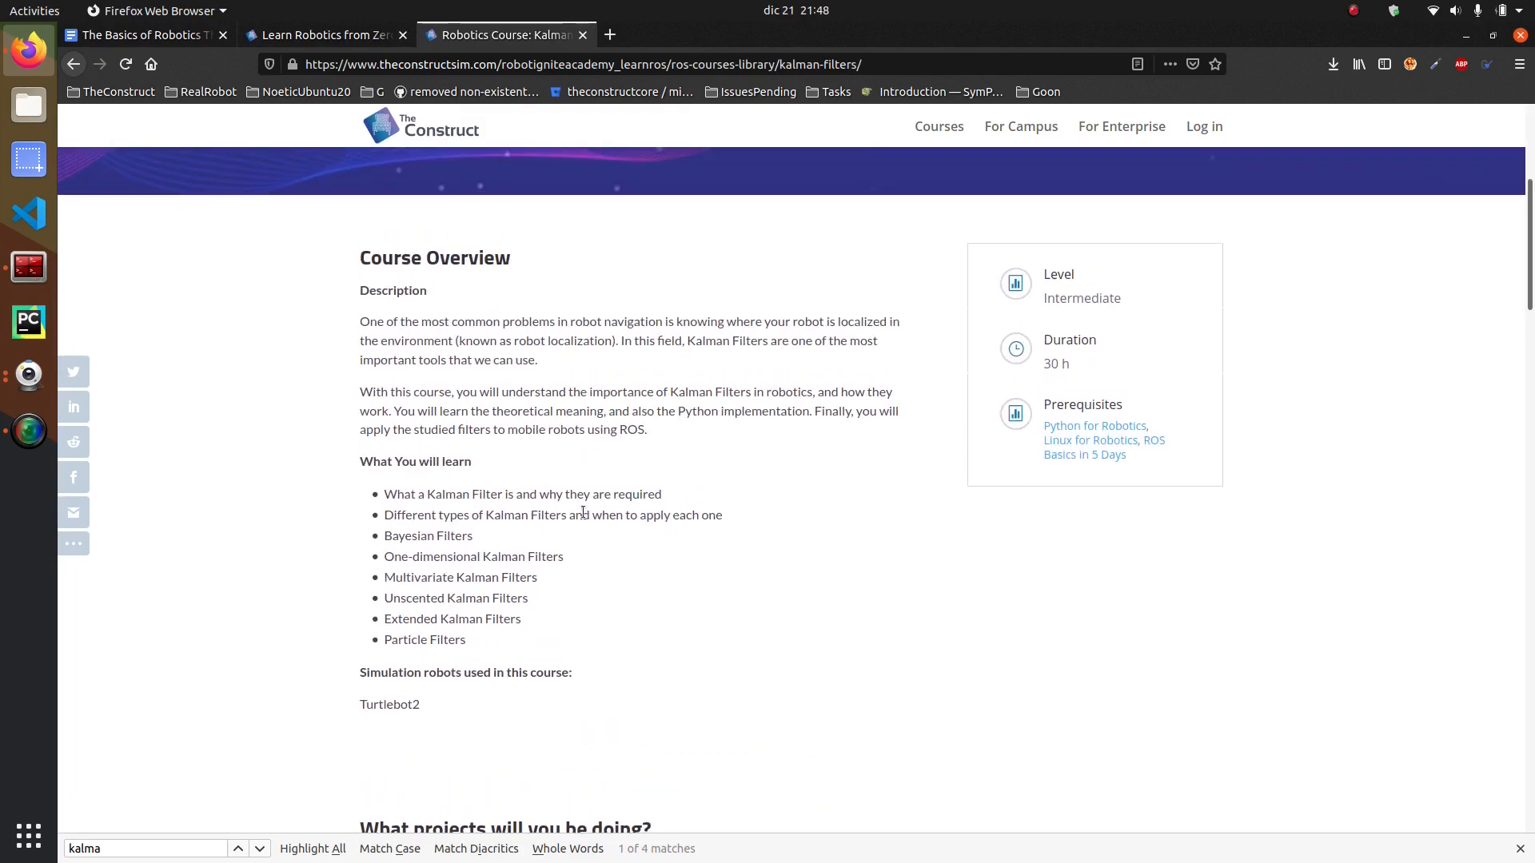
scroll(529, 536, "down", 2)
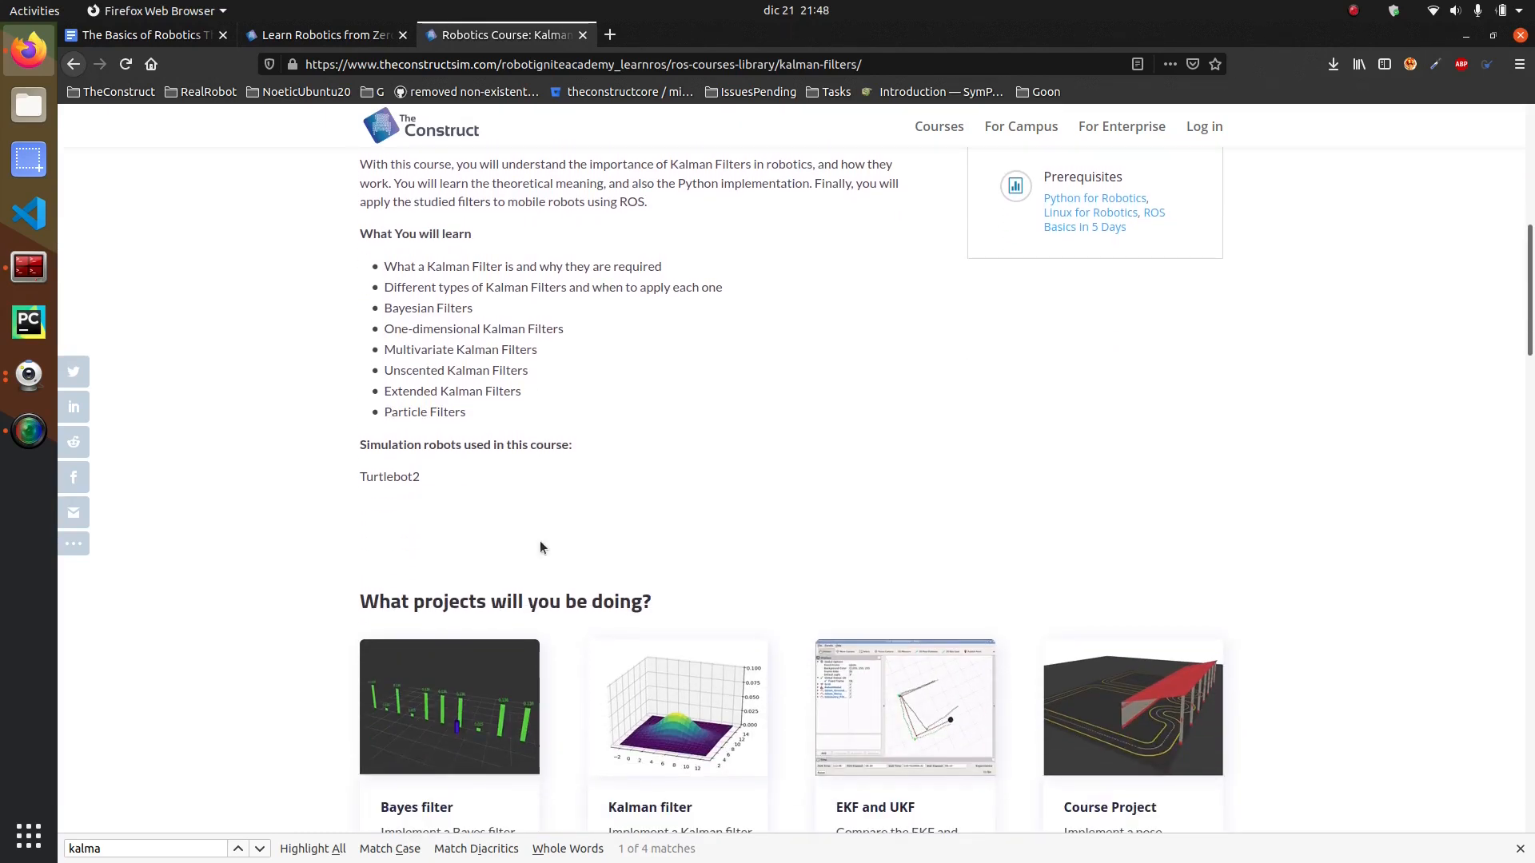
scroll(540, 548, "up", 1)
scroll(541, 548, "down", 1)
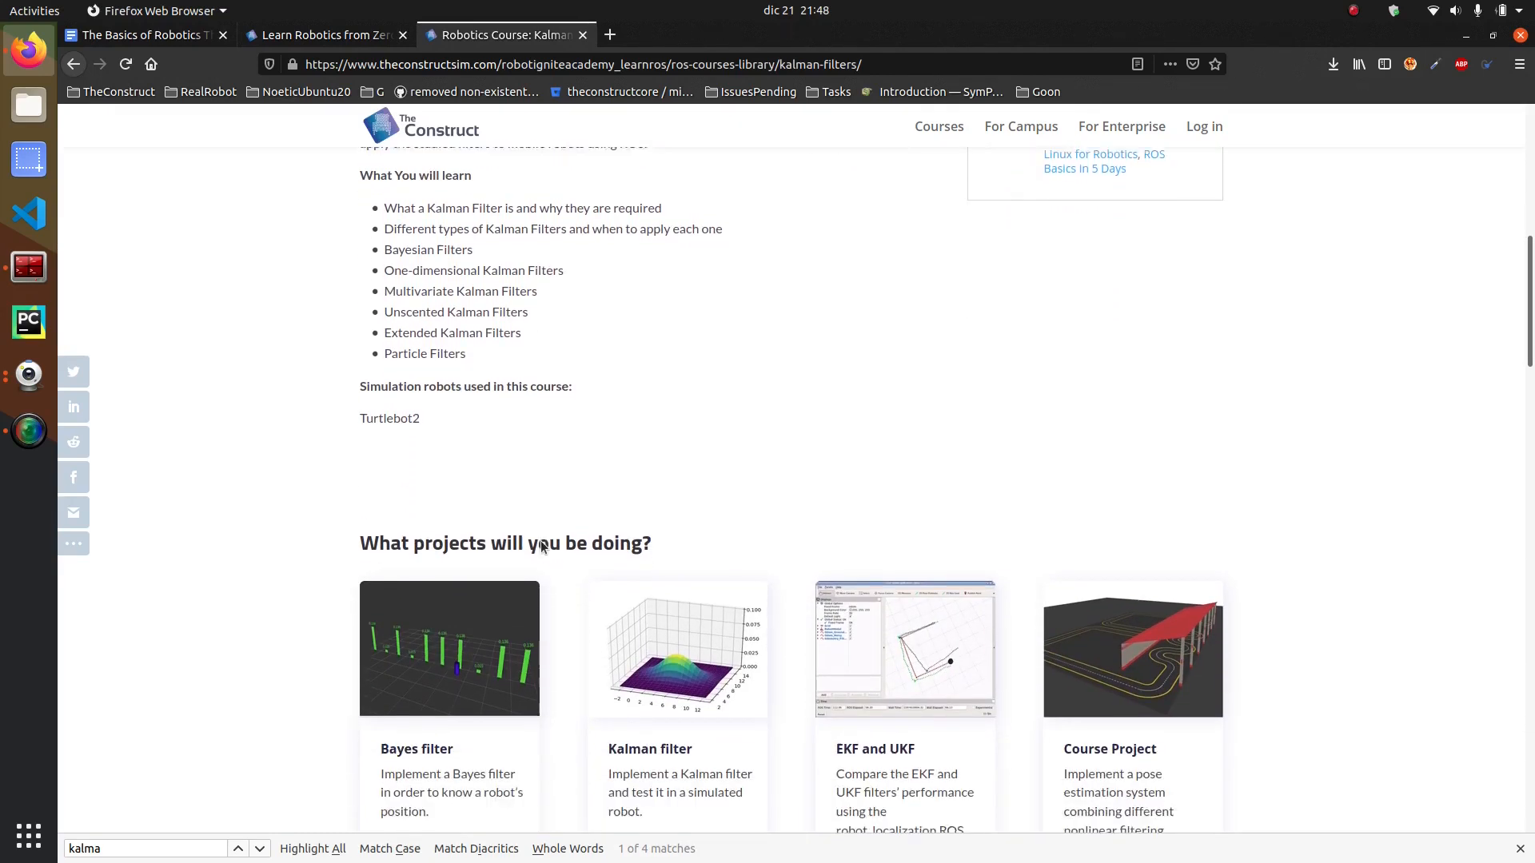
scroll(540, 546, "down", 2)
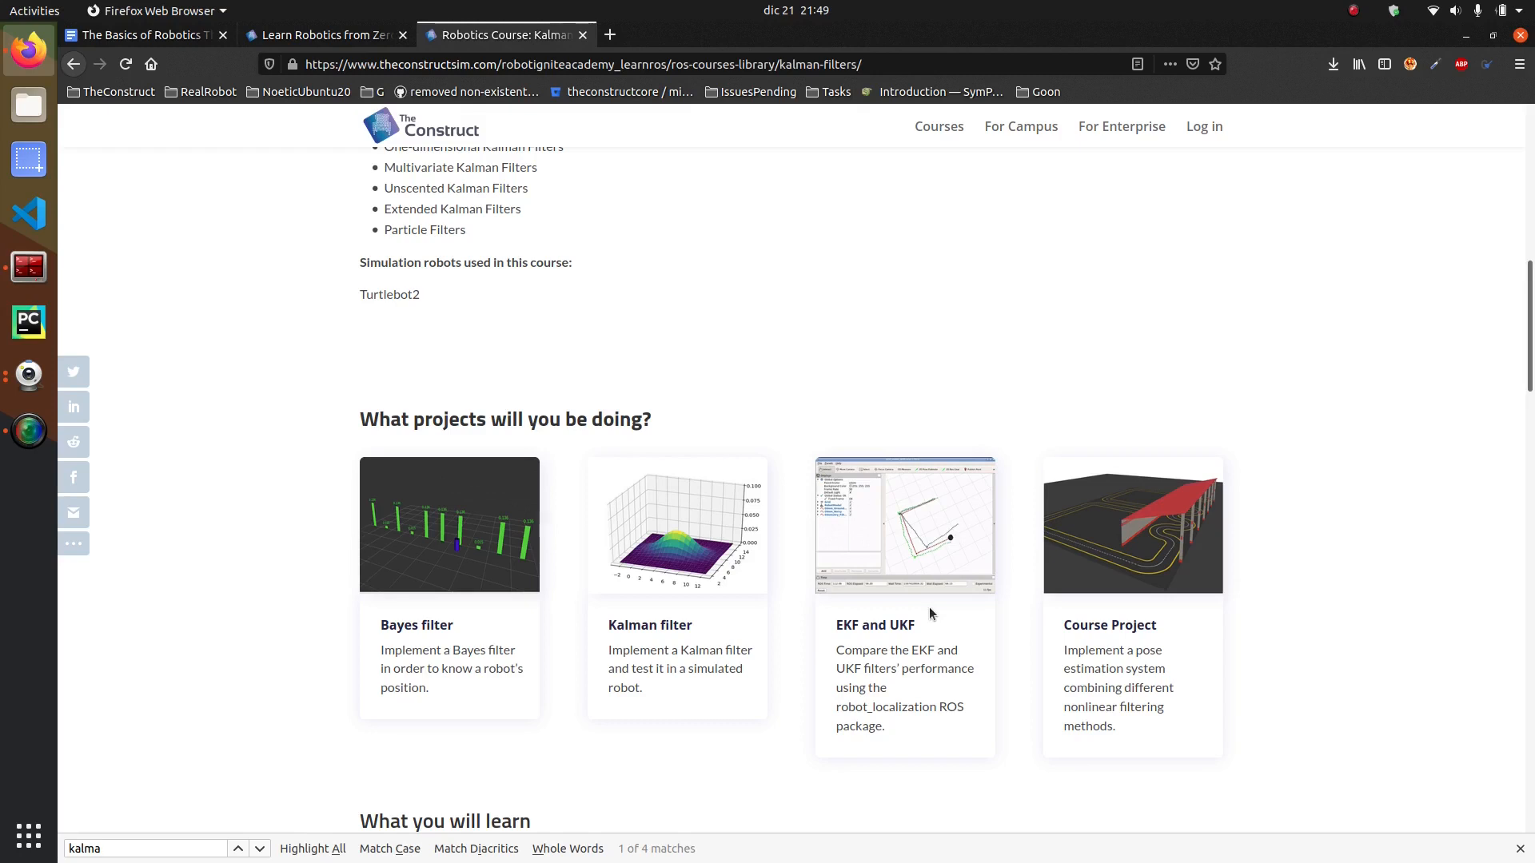
scroll(978, 542, "down", 3)
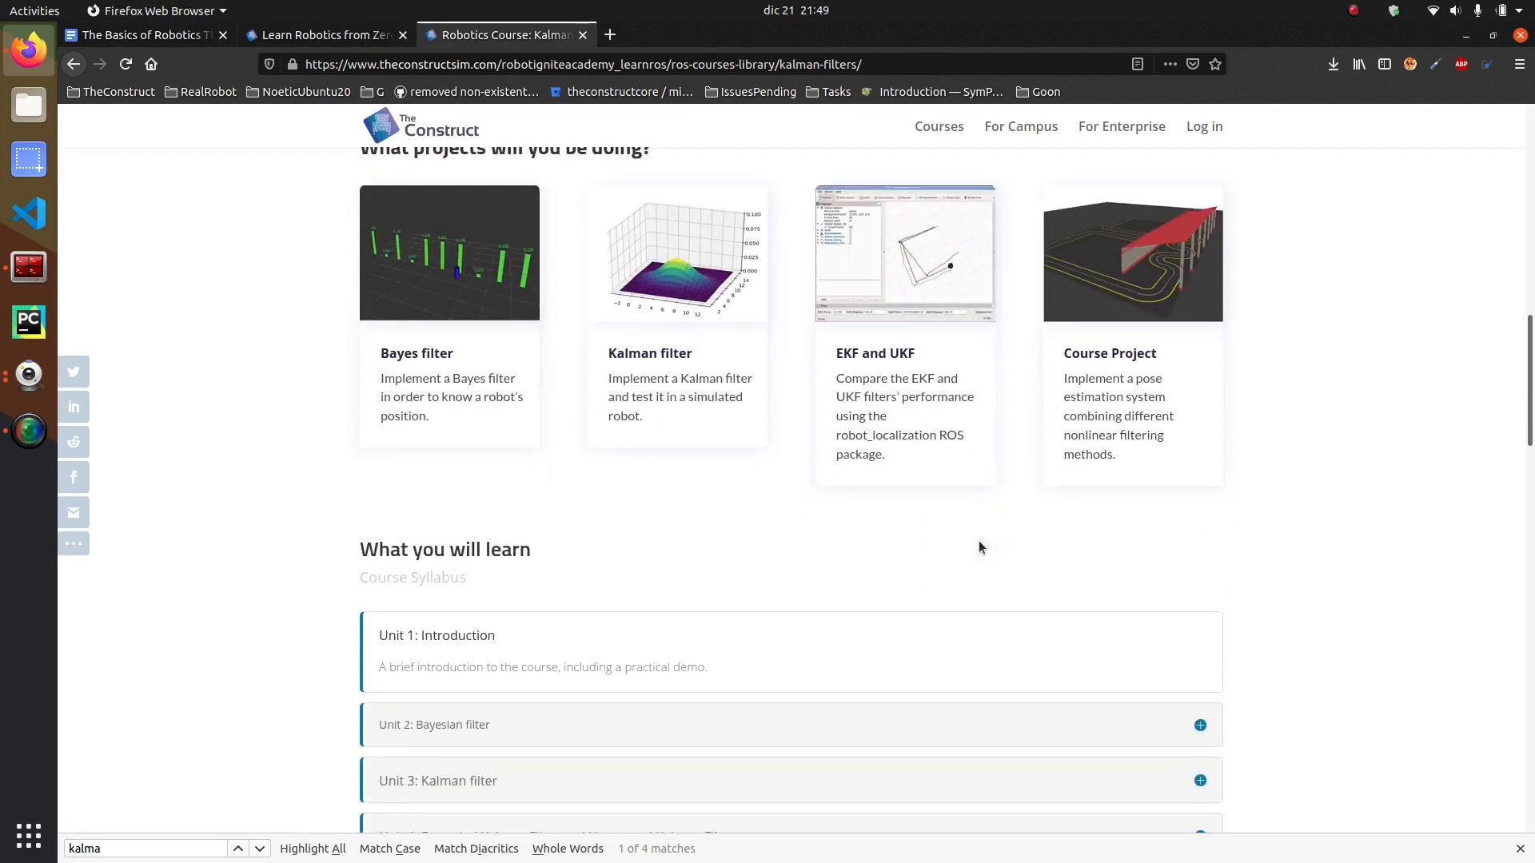
scroll(978, 542, "up", 5)
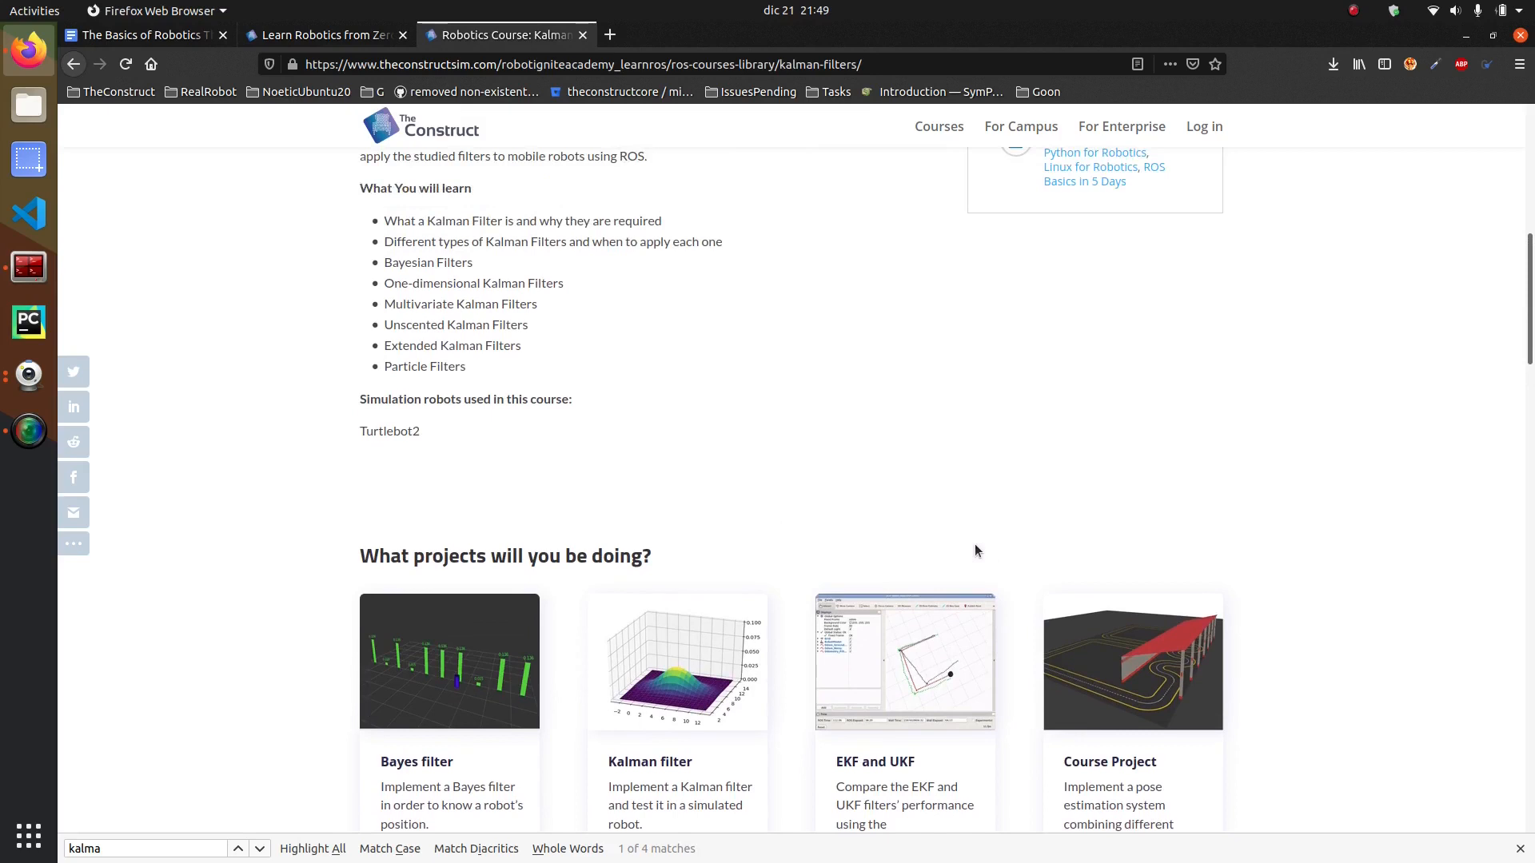
scroll(976, 543, "up", 2)
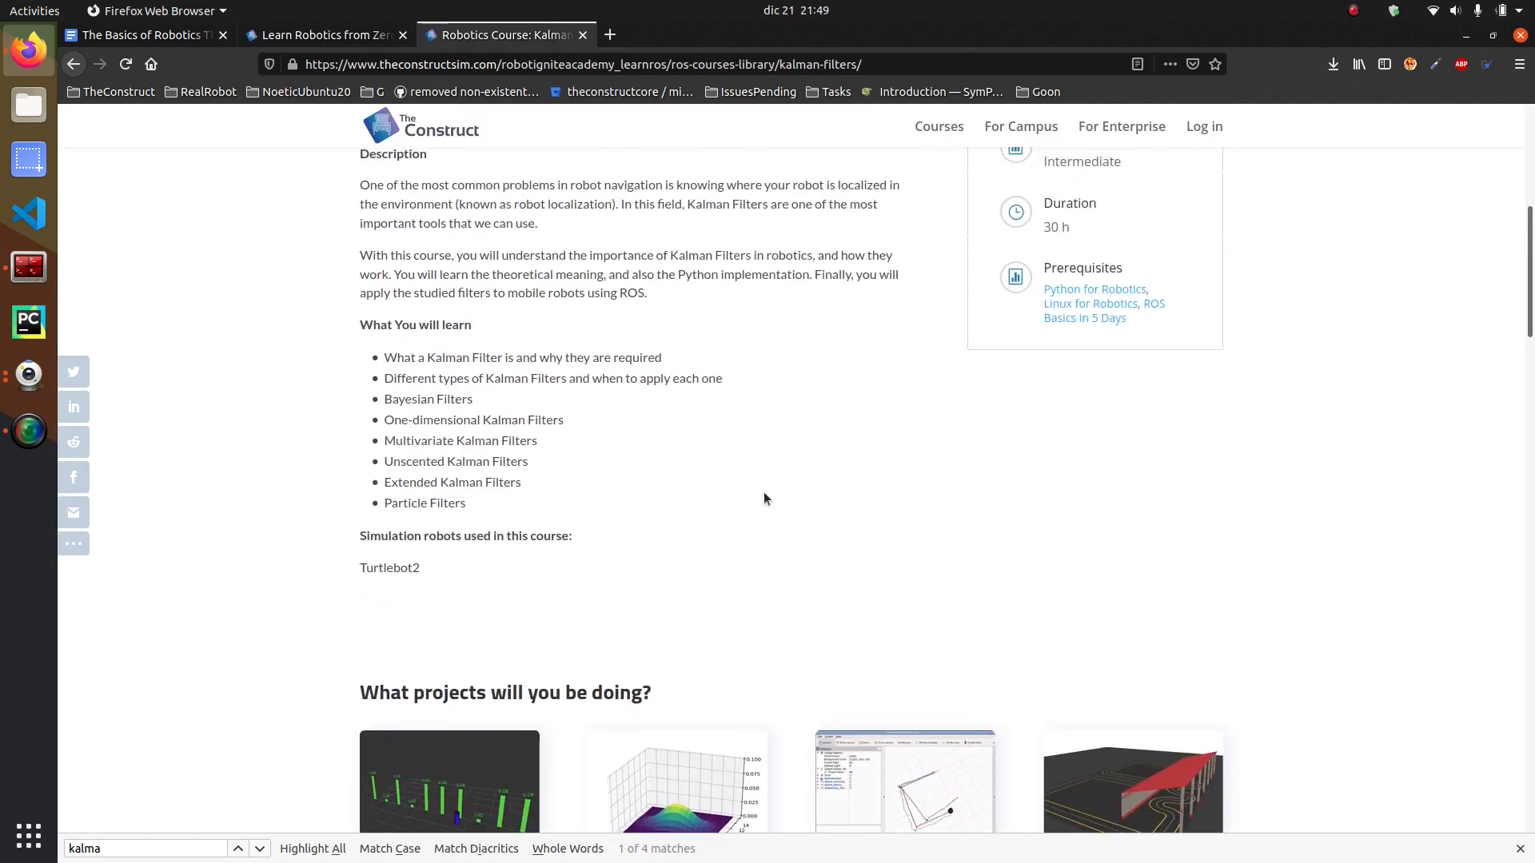
scroll(765, 495, "up", 3)
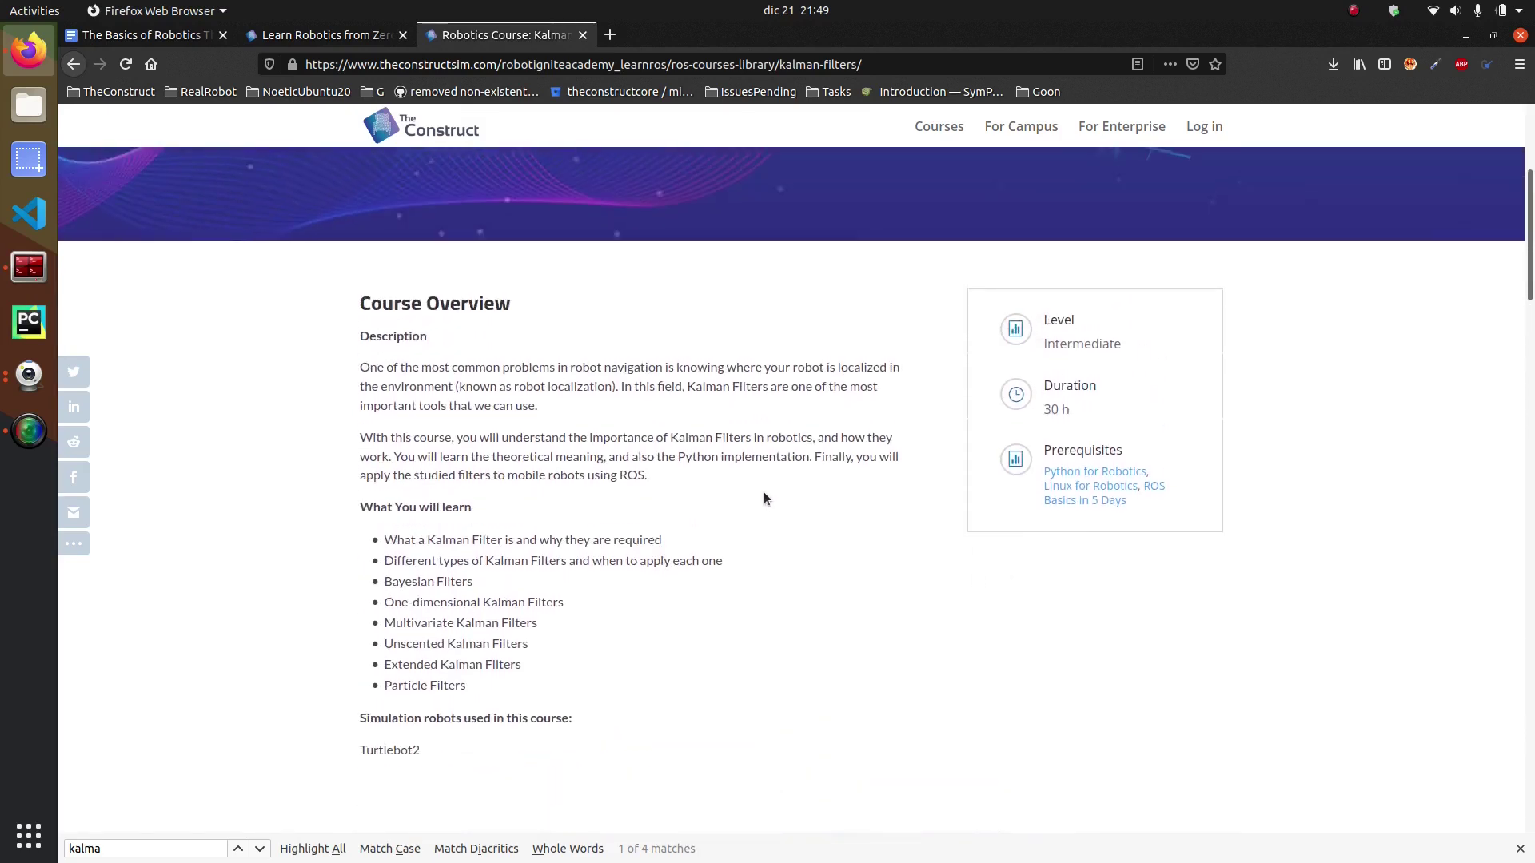
left_click(303, 34)
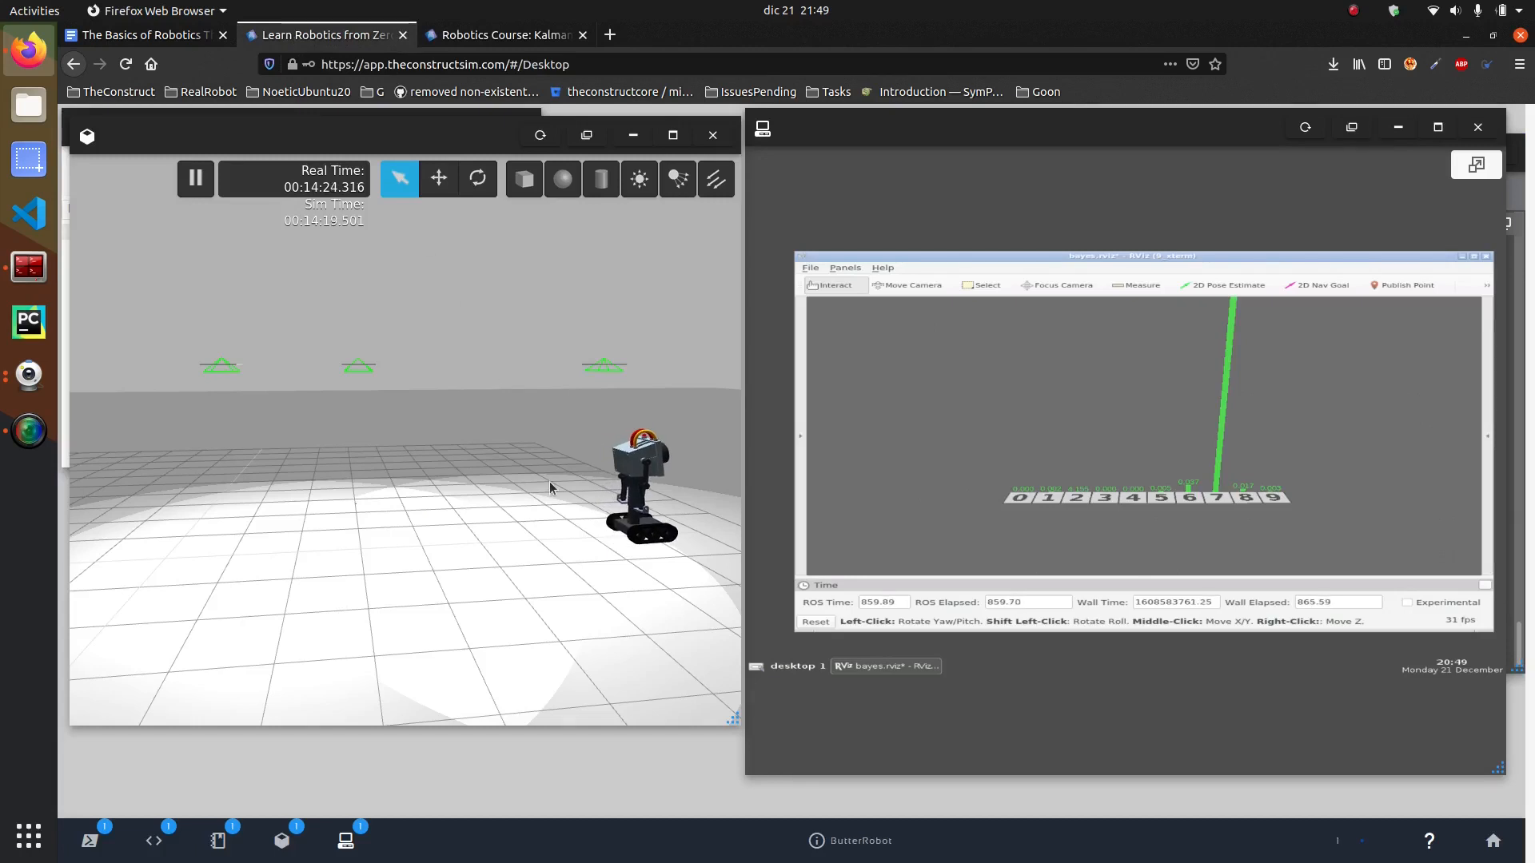
Step: Bring the Guvcview webcam window back up over the RViz probability view
left_click(46, 382)
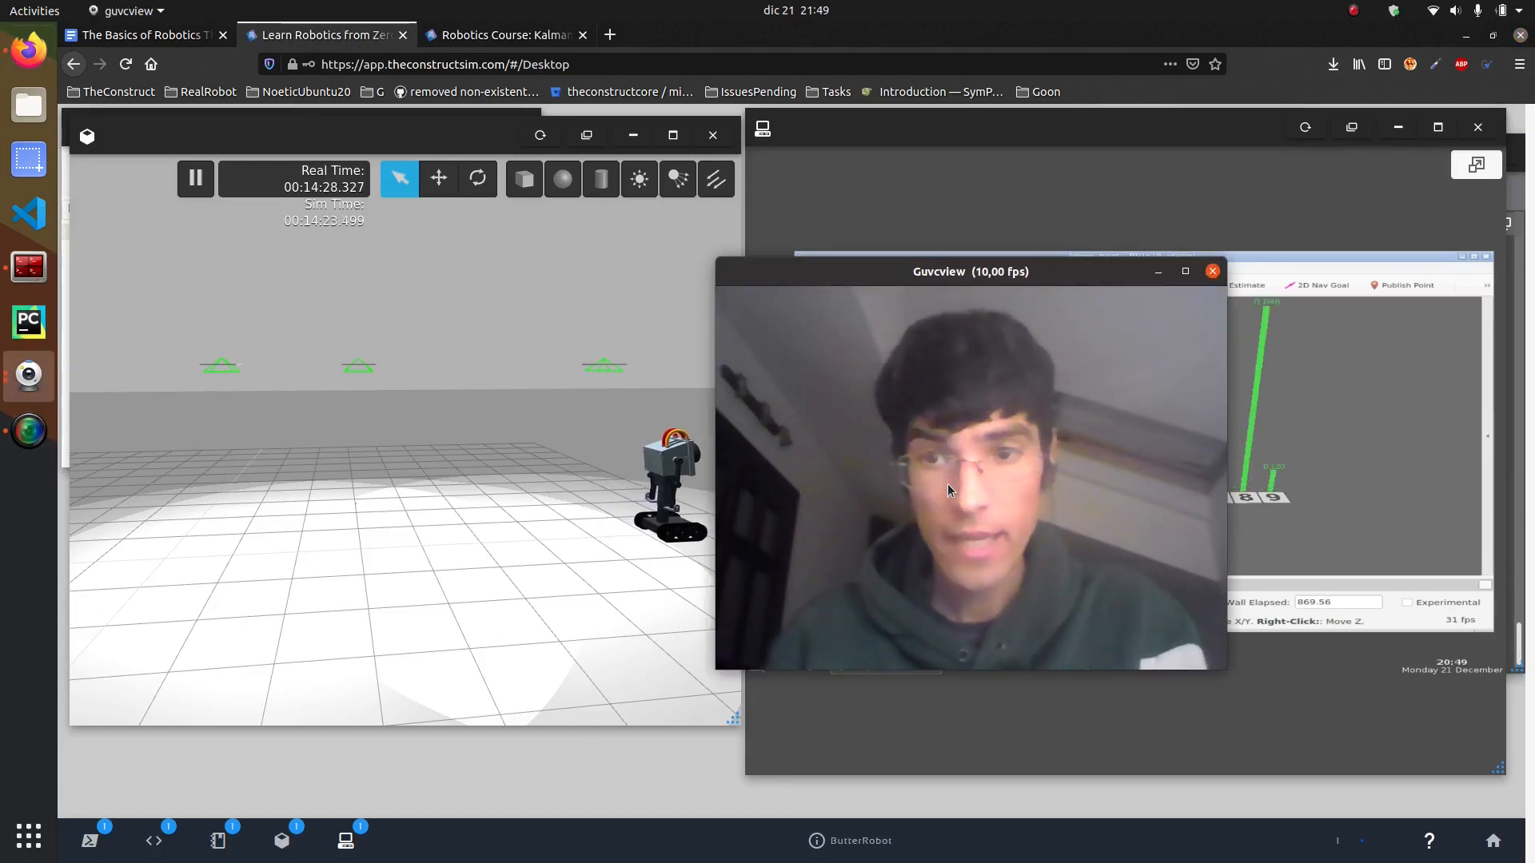